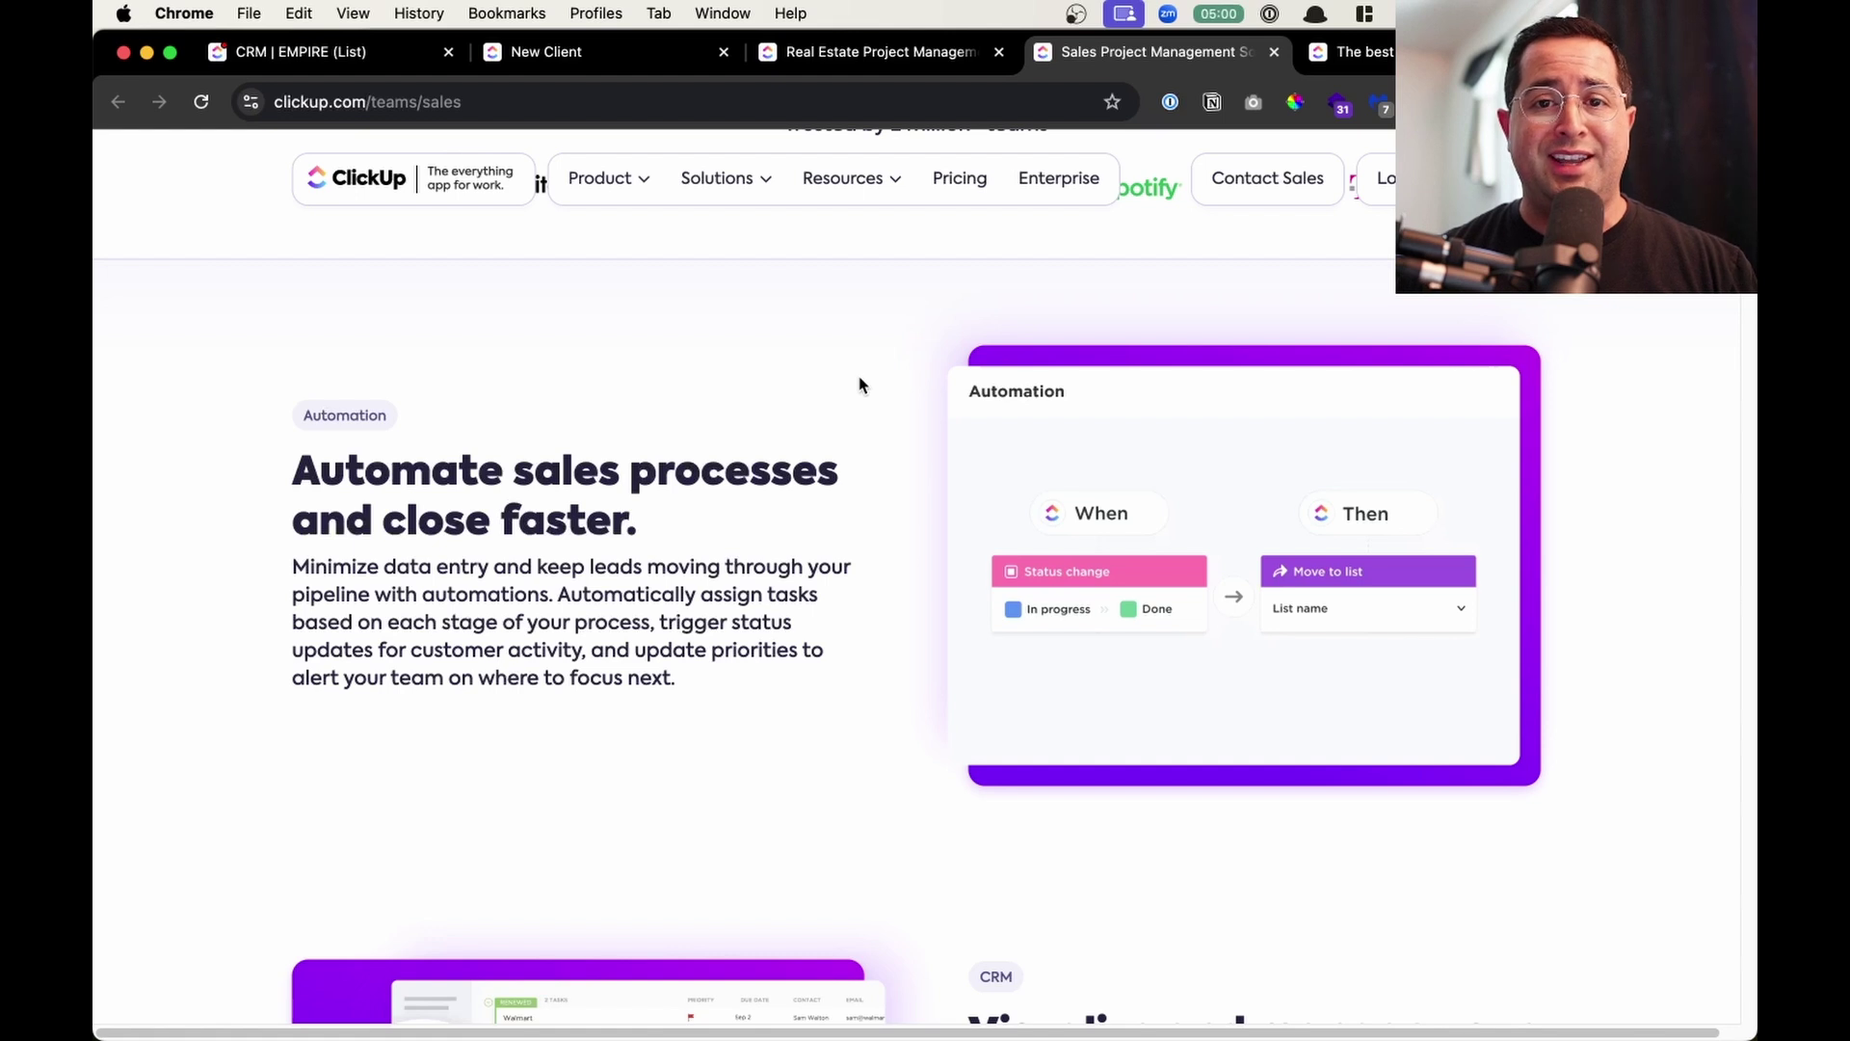
Examine the feature overviews on ClickUp's sales and tasks pages, including Forms, Custom Fields, Comments, Custom Statuses and Docs.
{"action": "scroll", "coordinate": [313, 696], "scroll_direction": "down", "scroll_amount": 5}
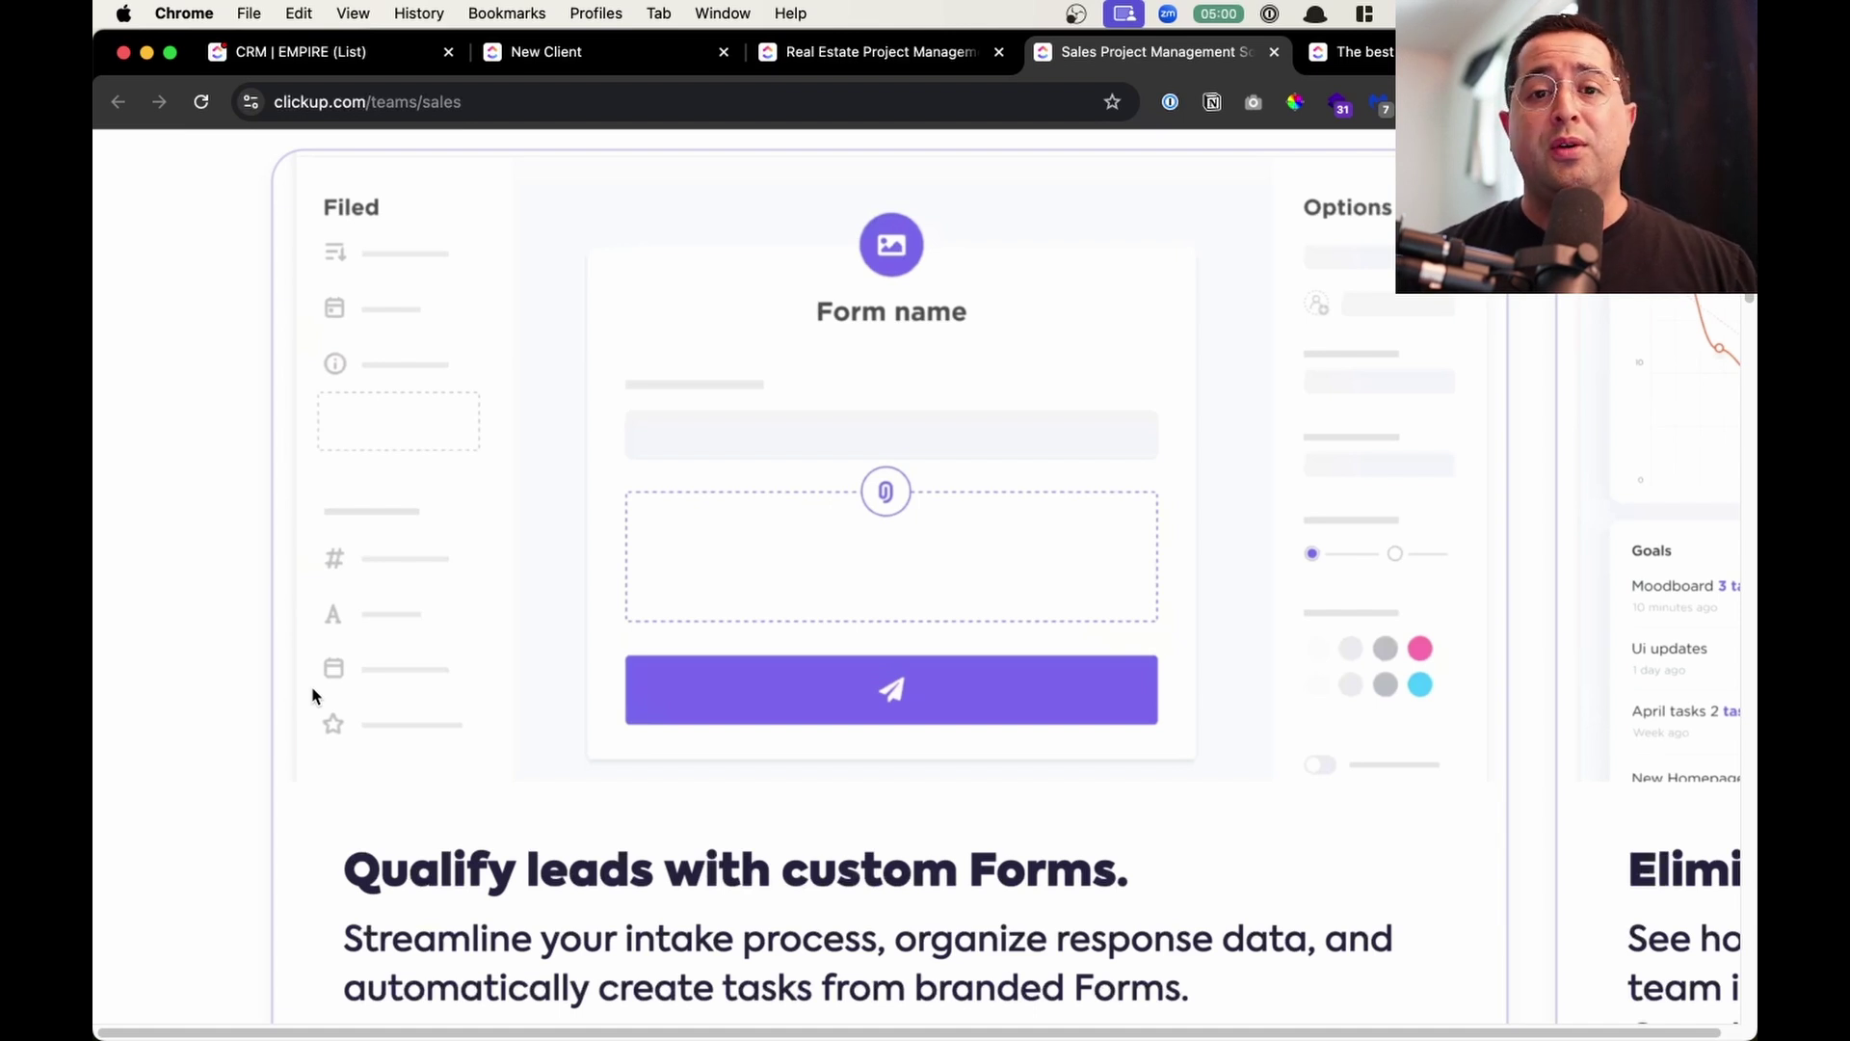
{"action": "scroll", "coordinate": [314, 696], "scroll_direction": "right", "scroll_amount": 10}
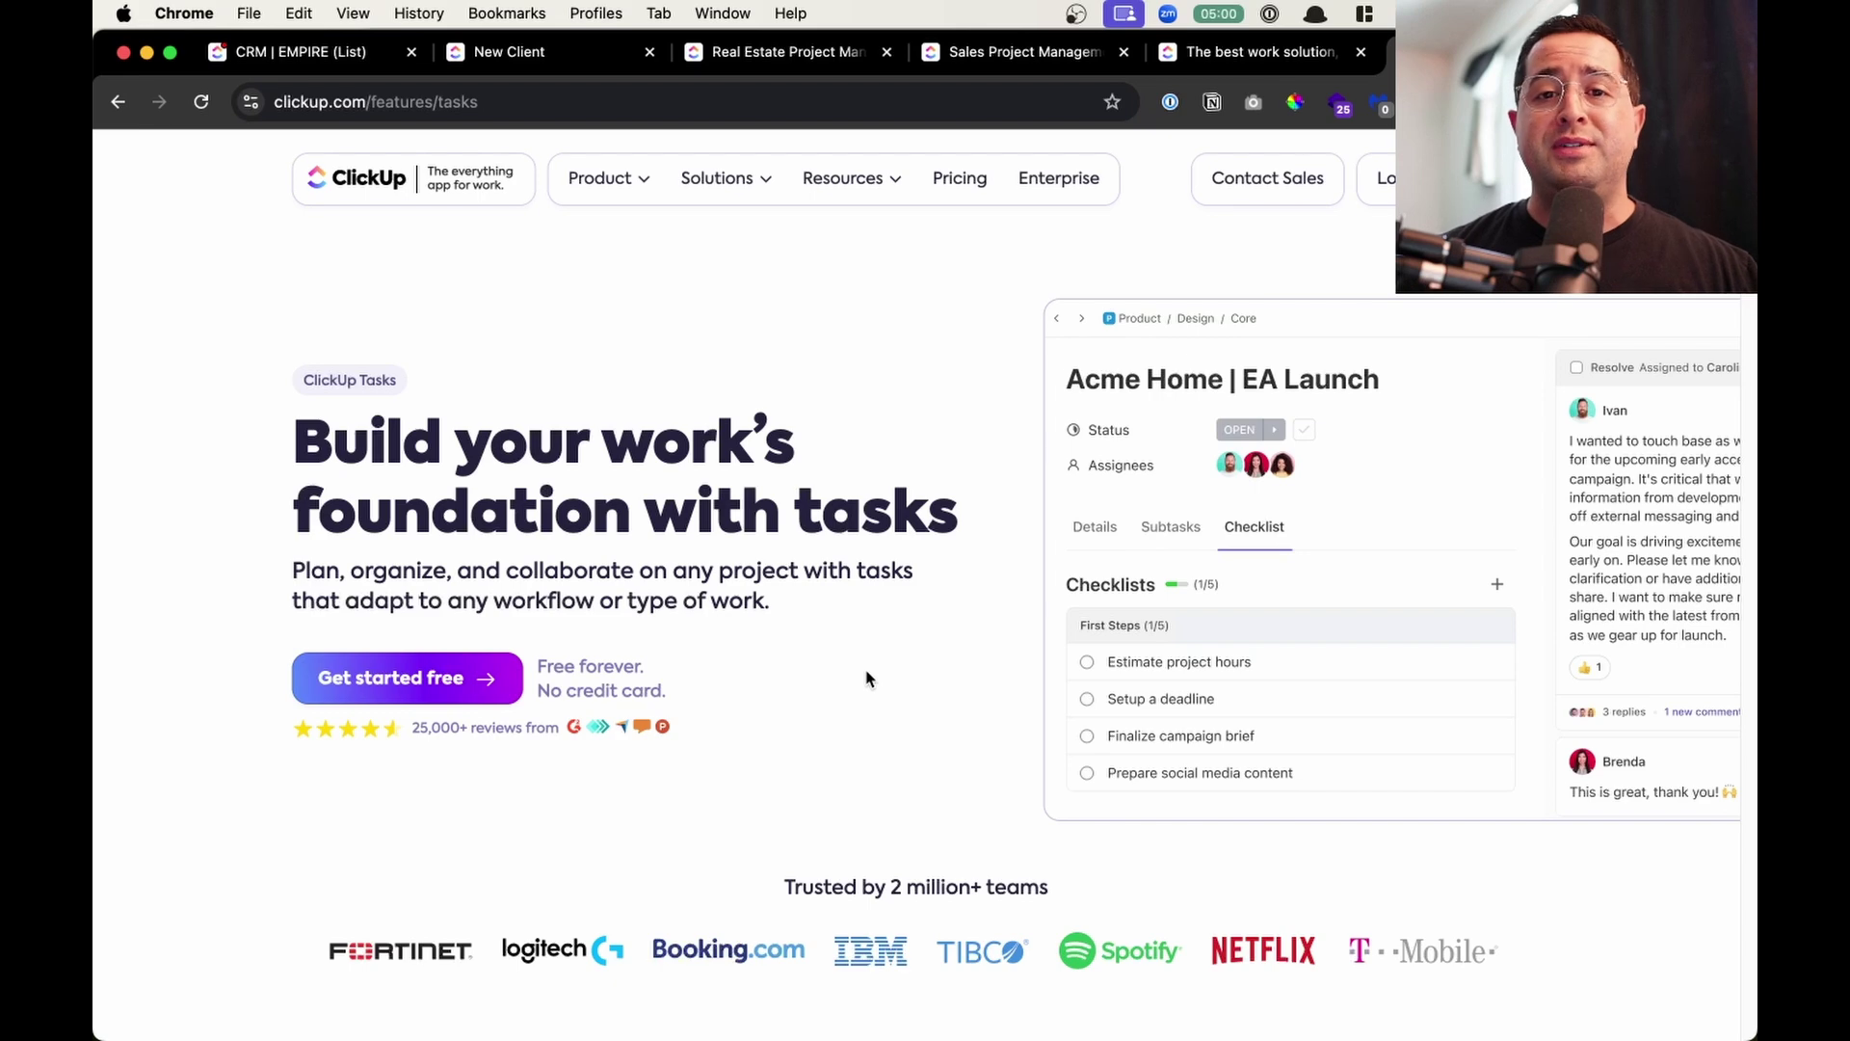
{"action": "scroll", "coordinate": [867, 678], "scroll_direction": "down", "scroll_amount": 10}
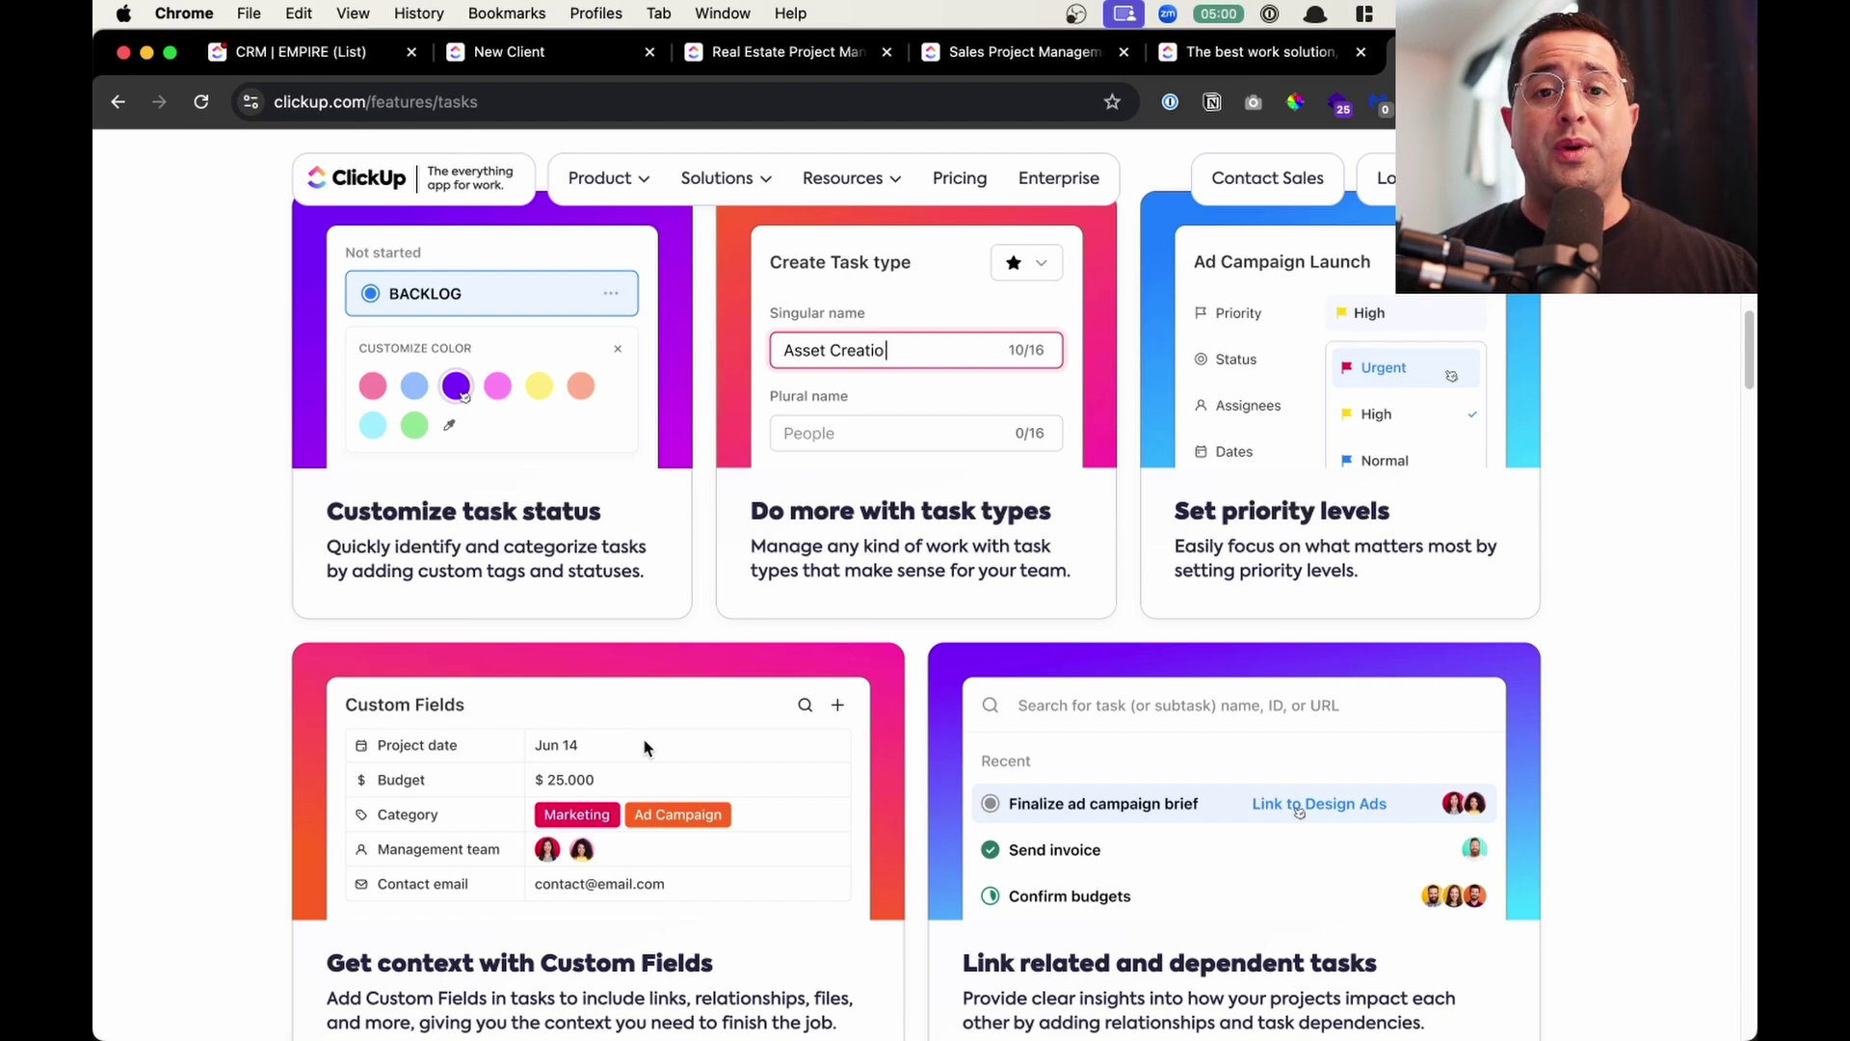
{"action": "key", "text": "super+w"}
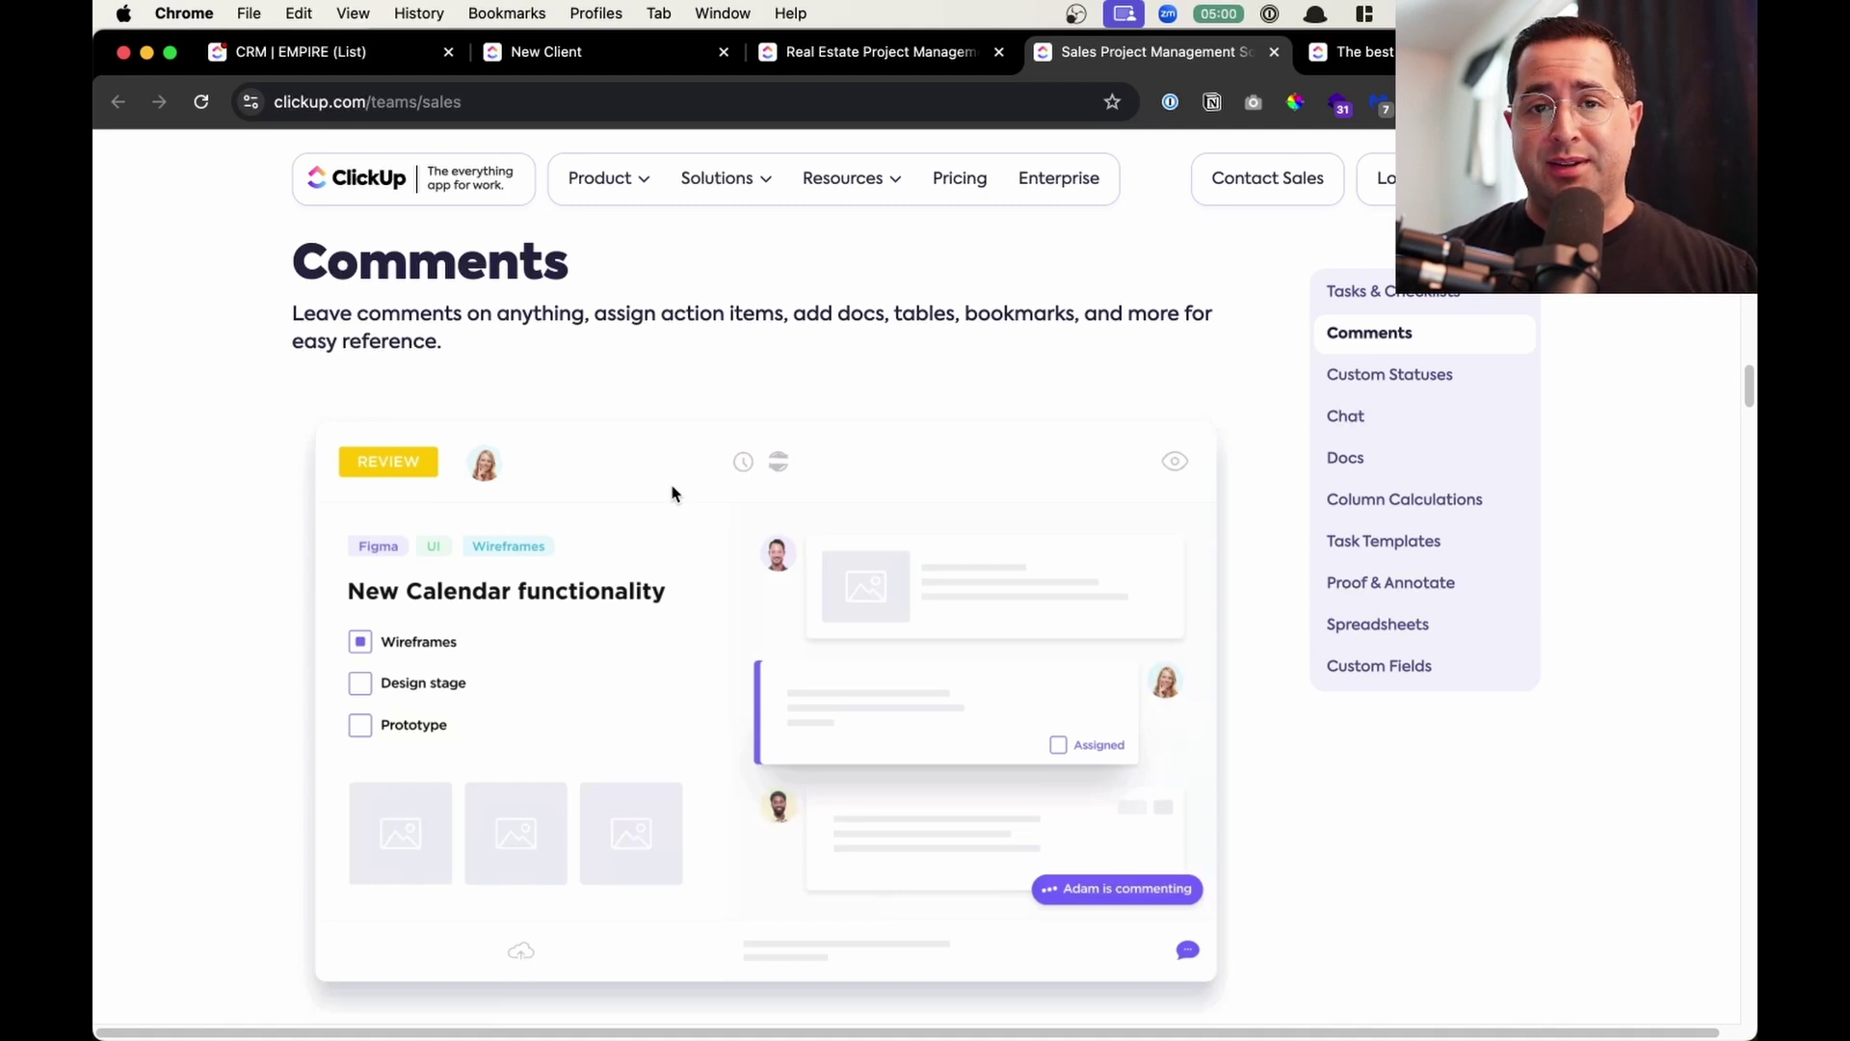
{"action": "scroll", "coordinate": [672, 493], "scroll_direction": "down", "scroll_amount": 5}
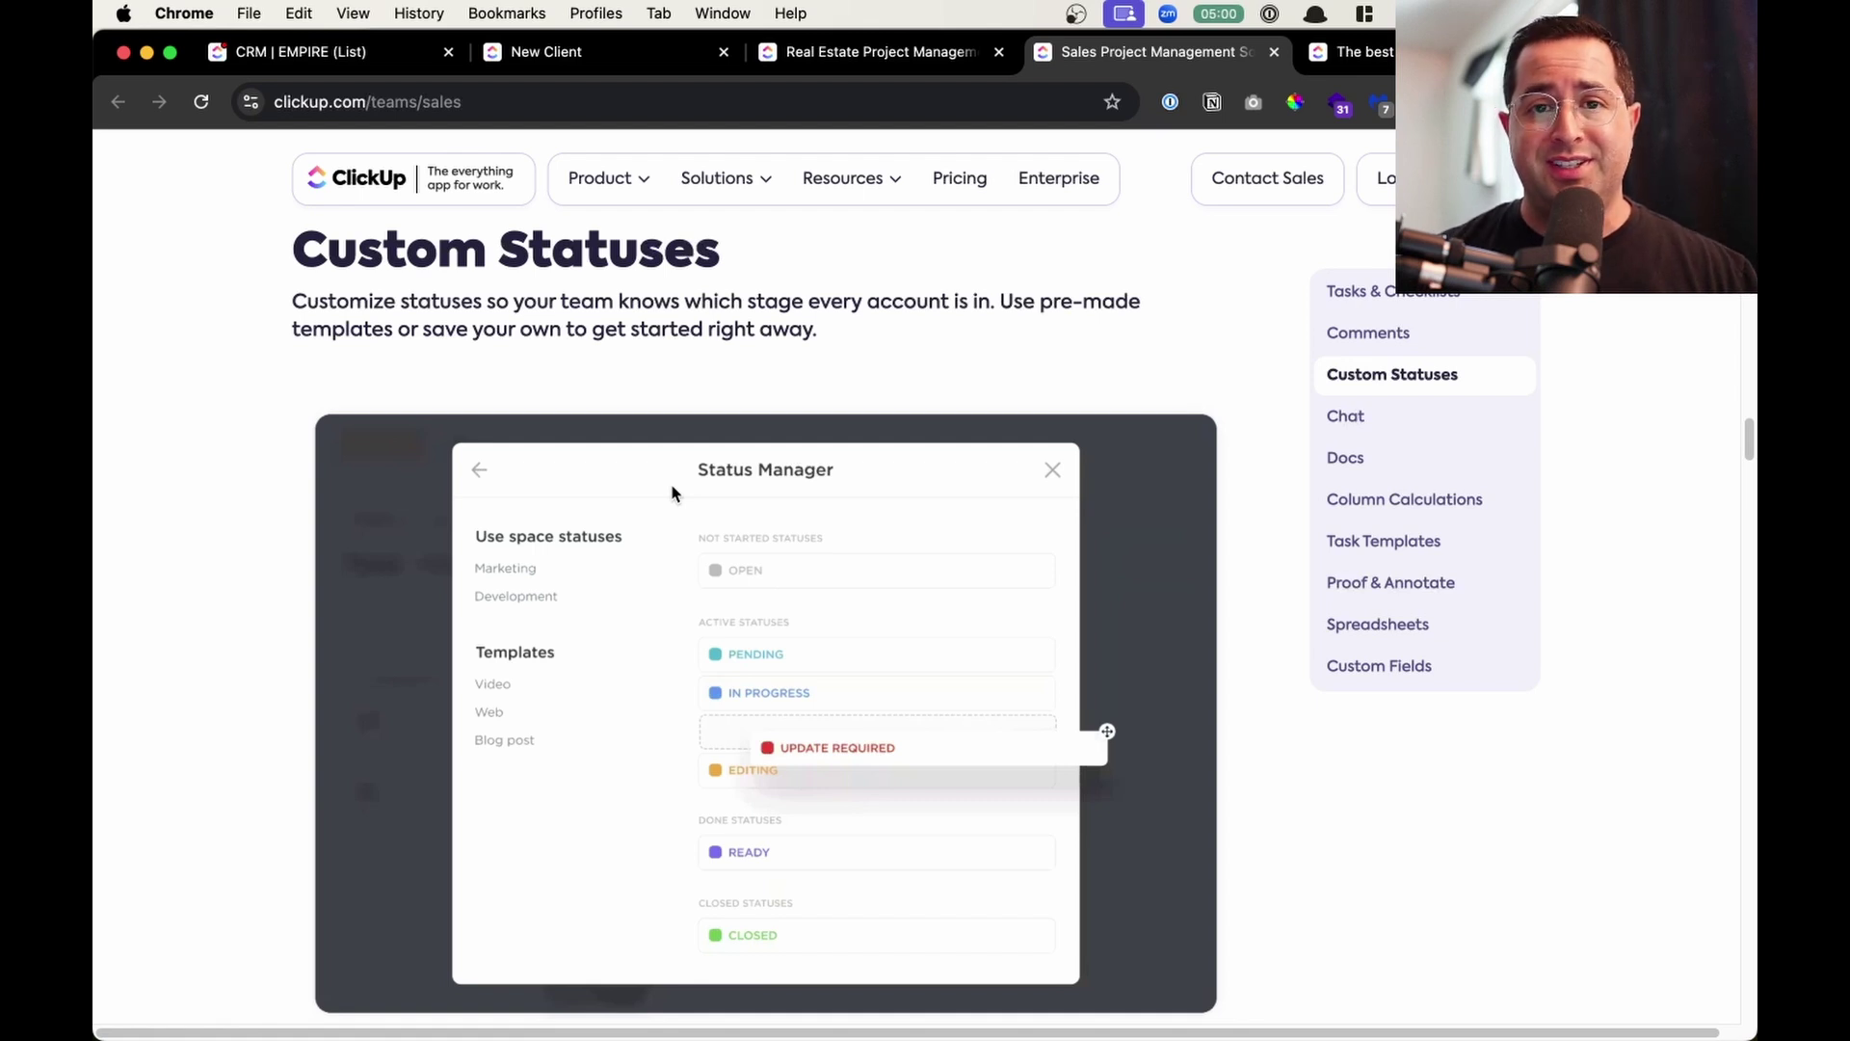
{"action": "scroll", "coordinate": [672, 492], "scroll_direction": "down", "scroll_amount": 5}
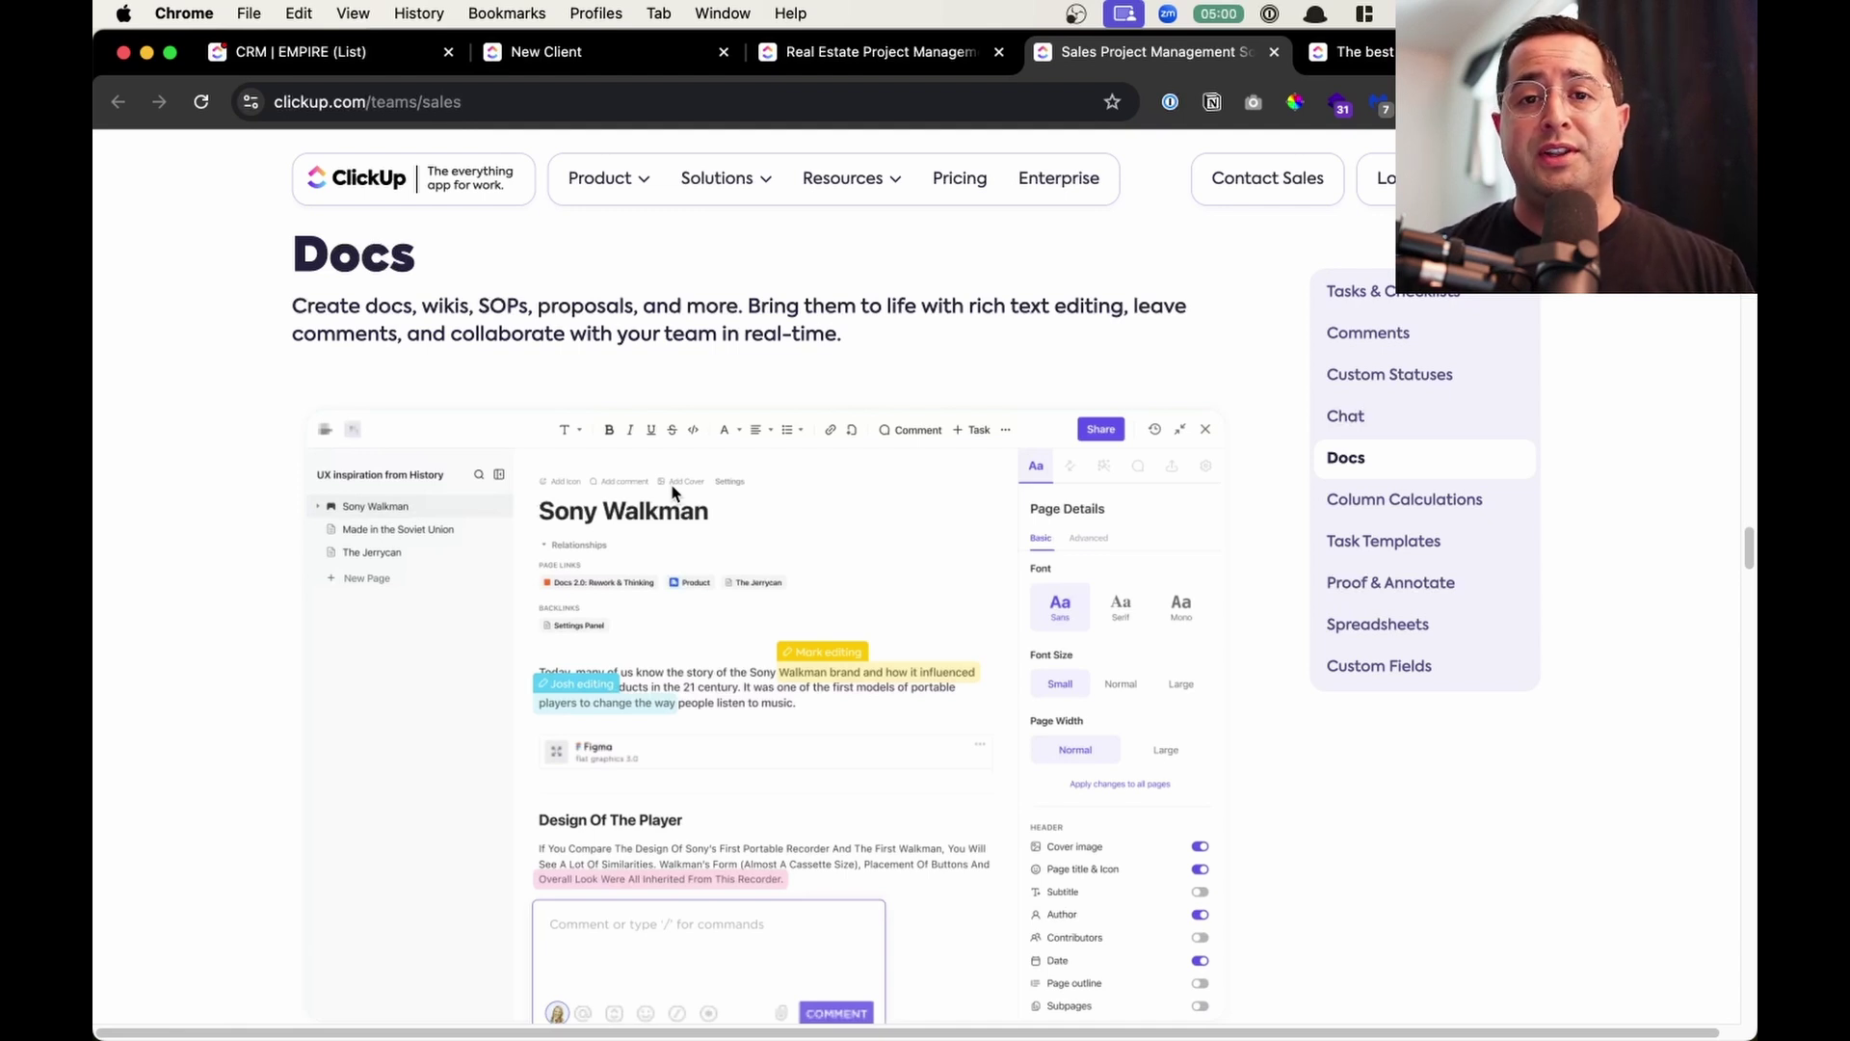
{"action": "scroll", "coordinate": [672, 492], "scroll_direction": "down", "scroll_amount": 5}
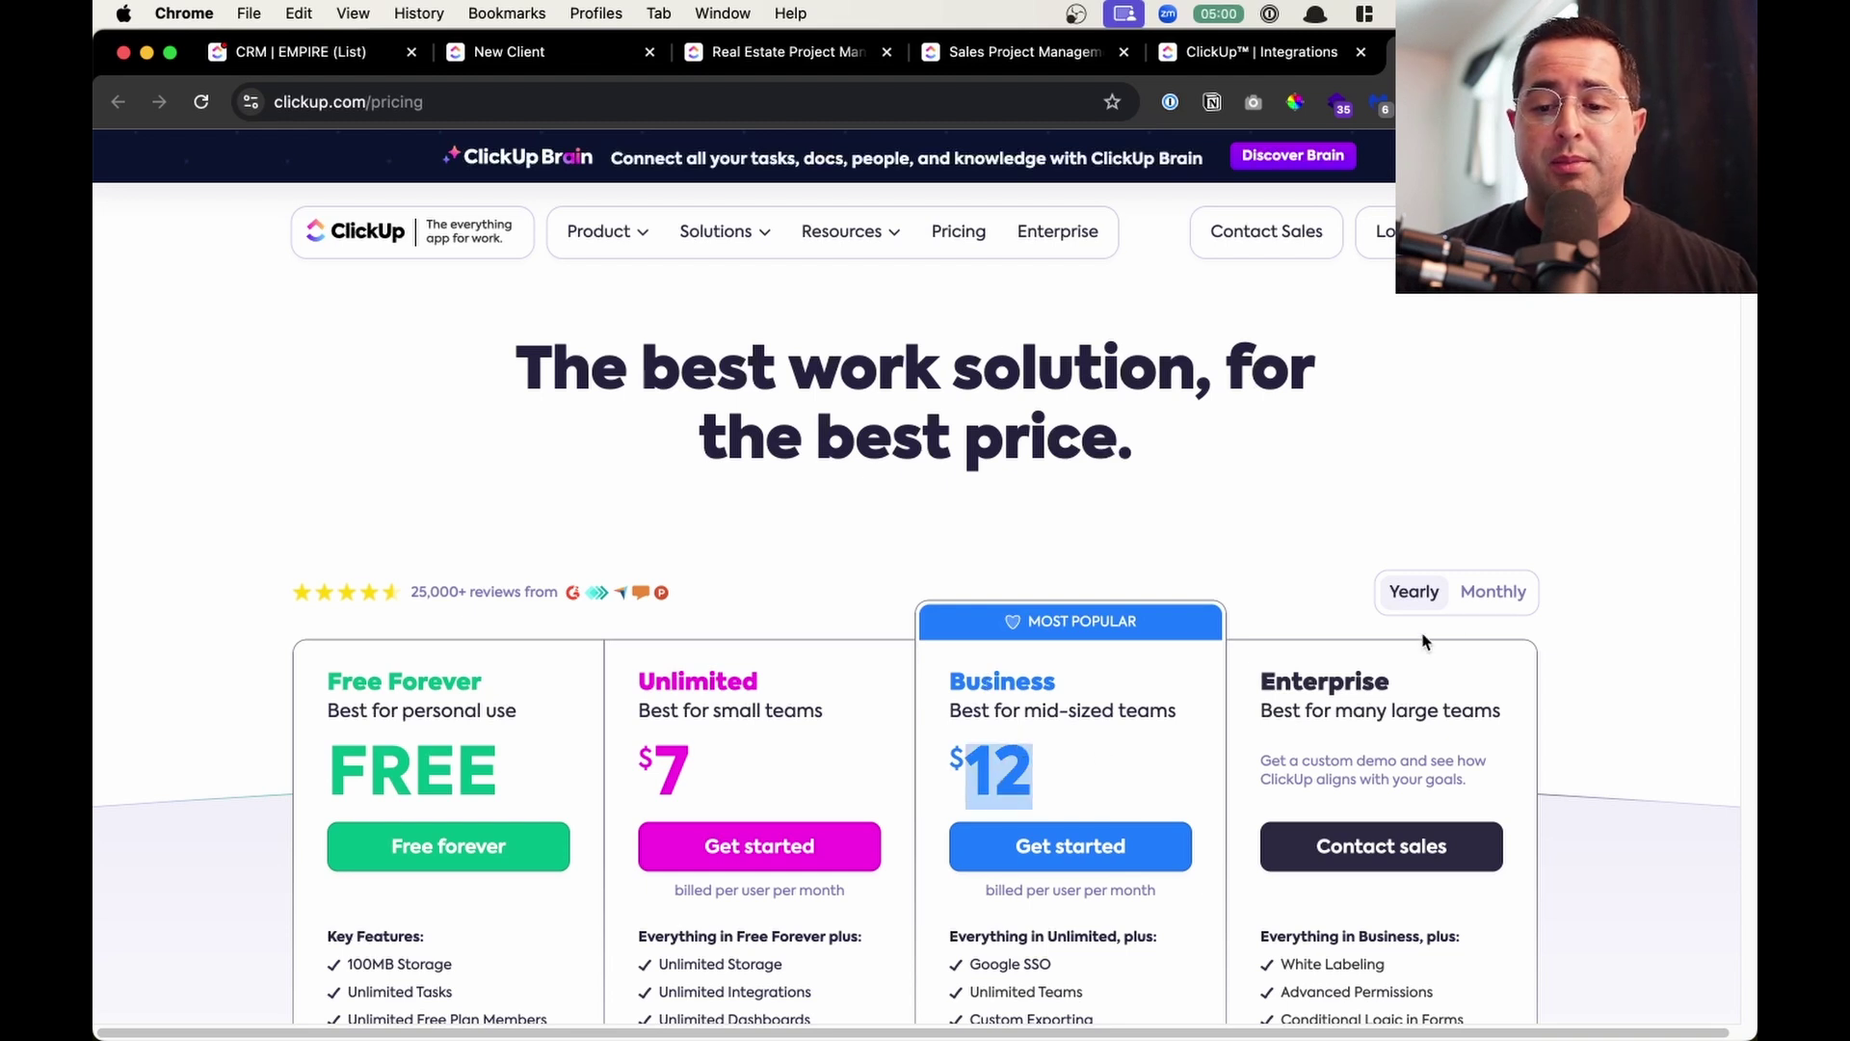
Show the monthly billing prices for the plans on the pricing page.
{"action": "left_click", "coordinate": [1520, 591]}
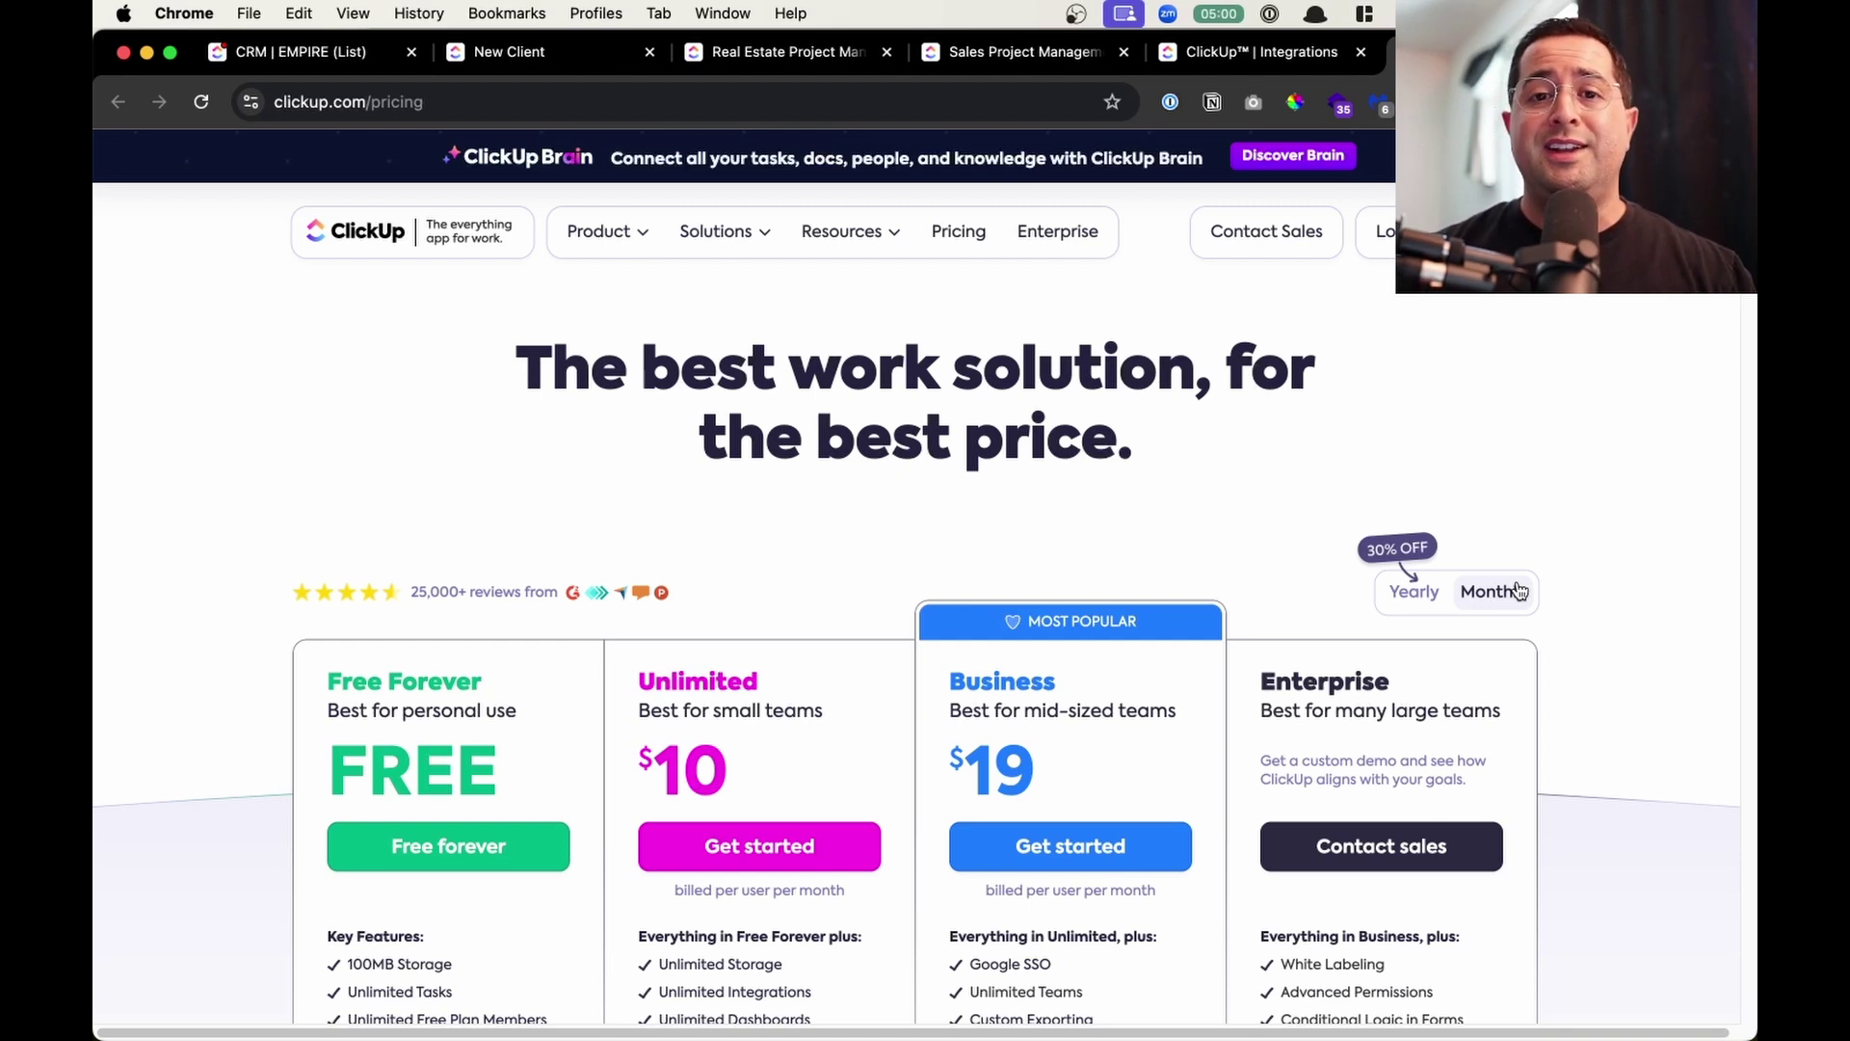
Switch to the Real Estate Demo CRM list and examine its Sales Pipeline stages from New Lead through Sold.
{"action": "key", "text": "super+1"}
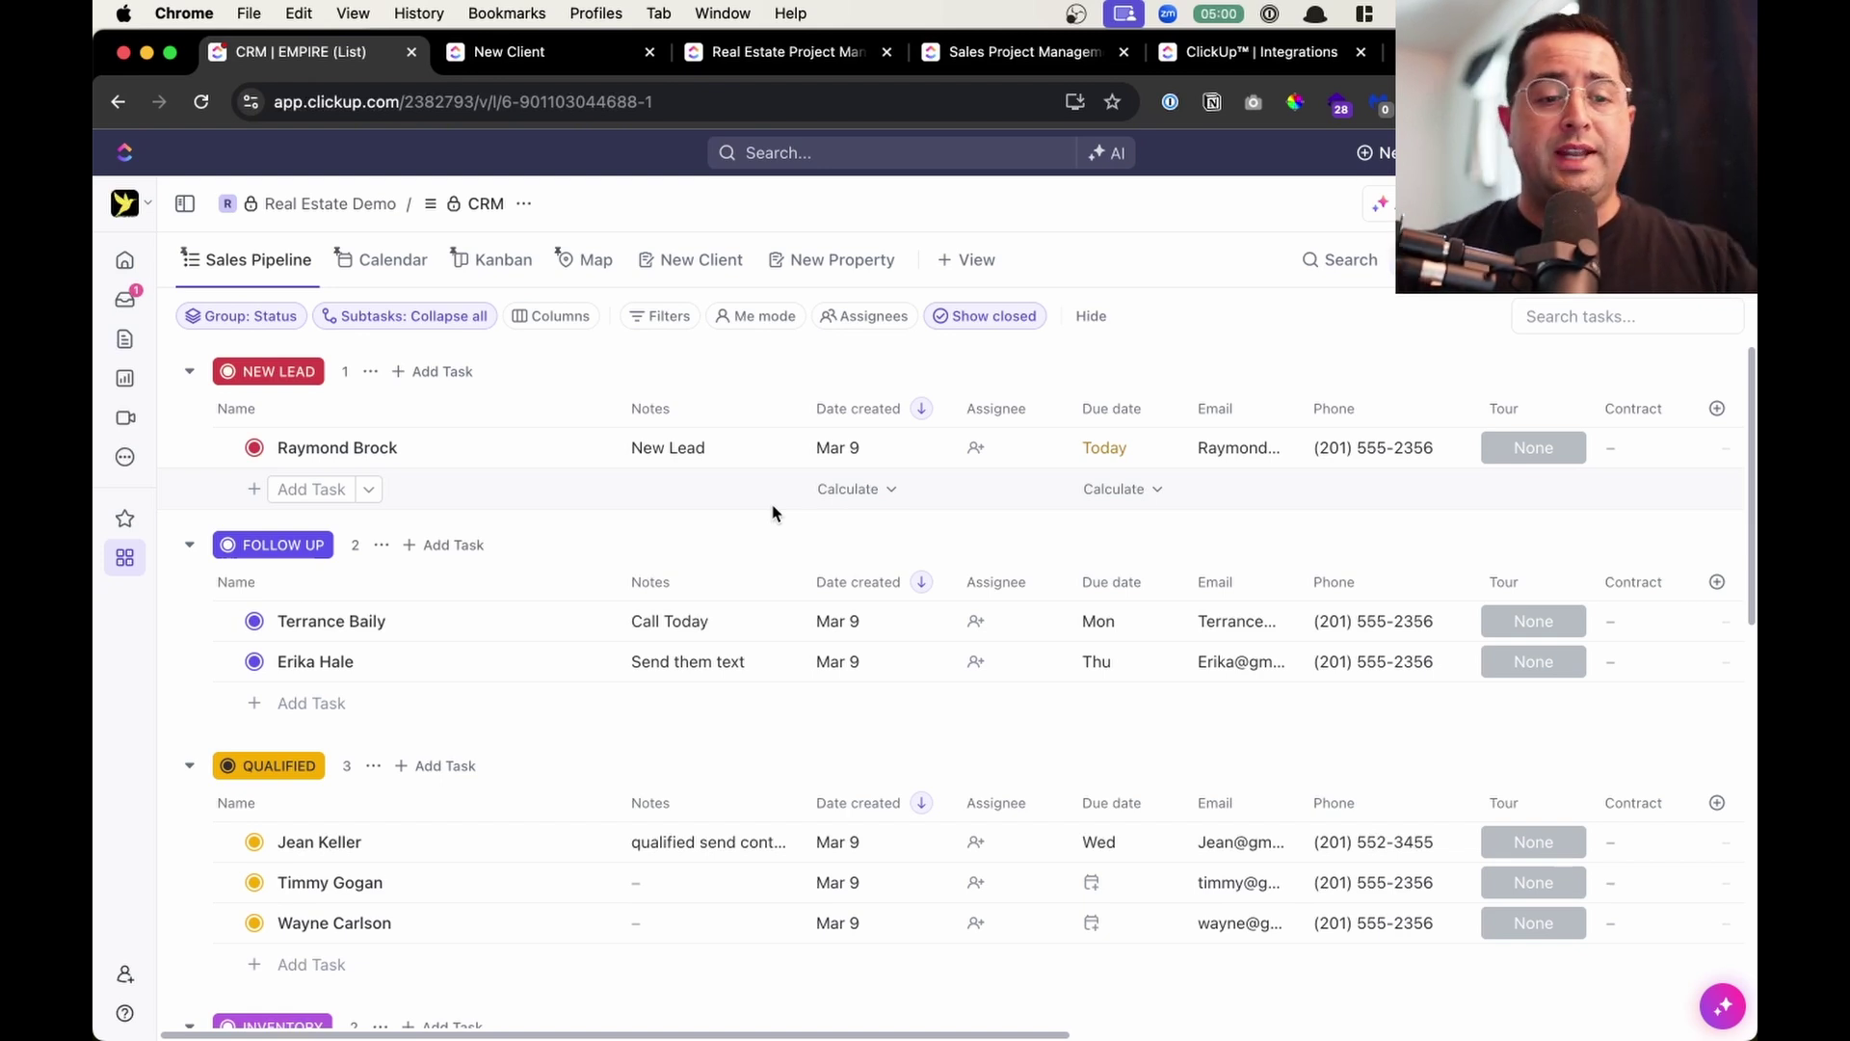
{"action": "scroll", "coordinate": [678, 719], "scroll_direction": "down", "scroll_amount": 2}
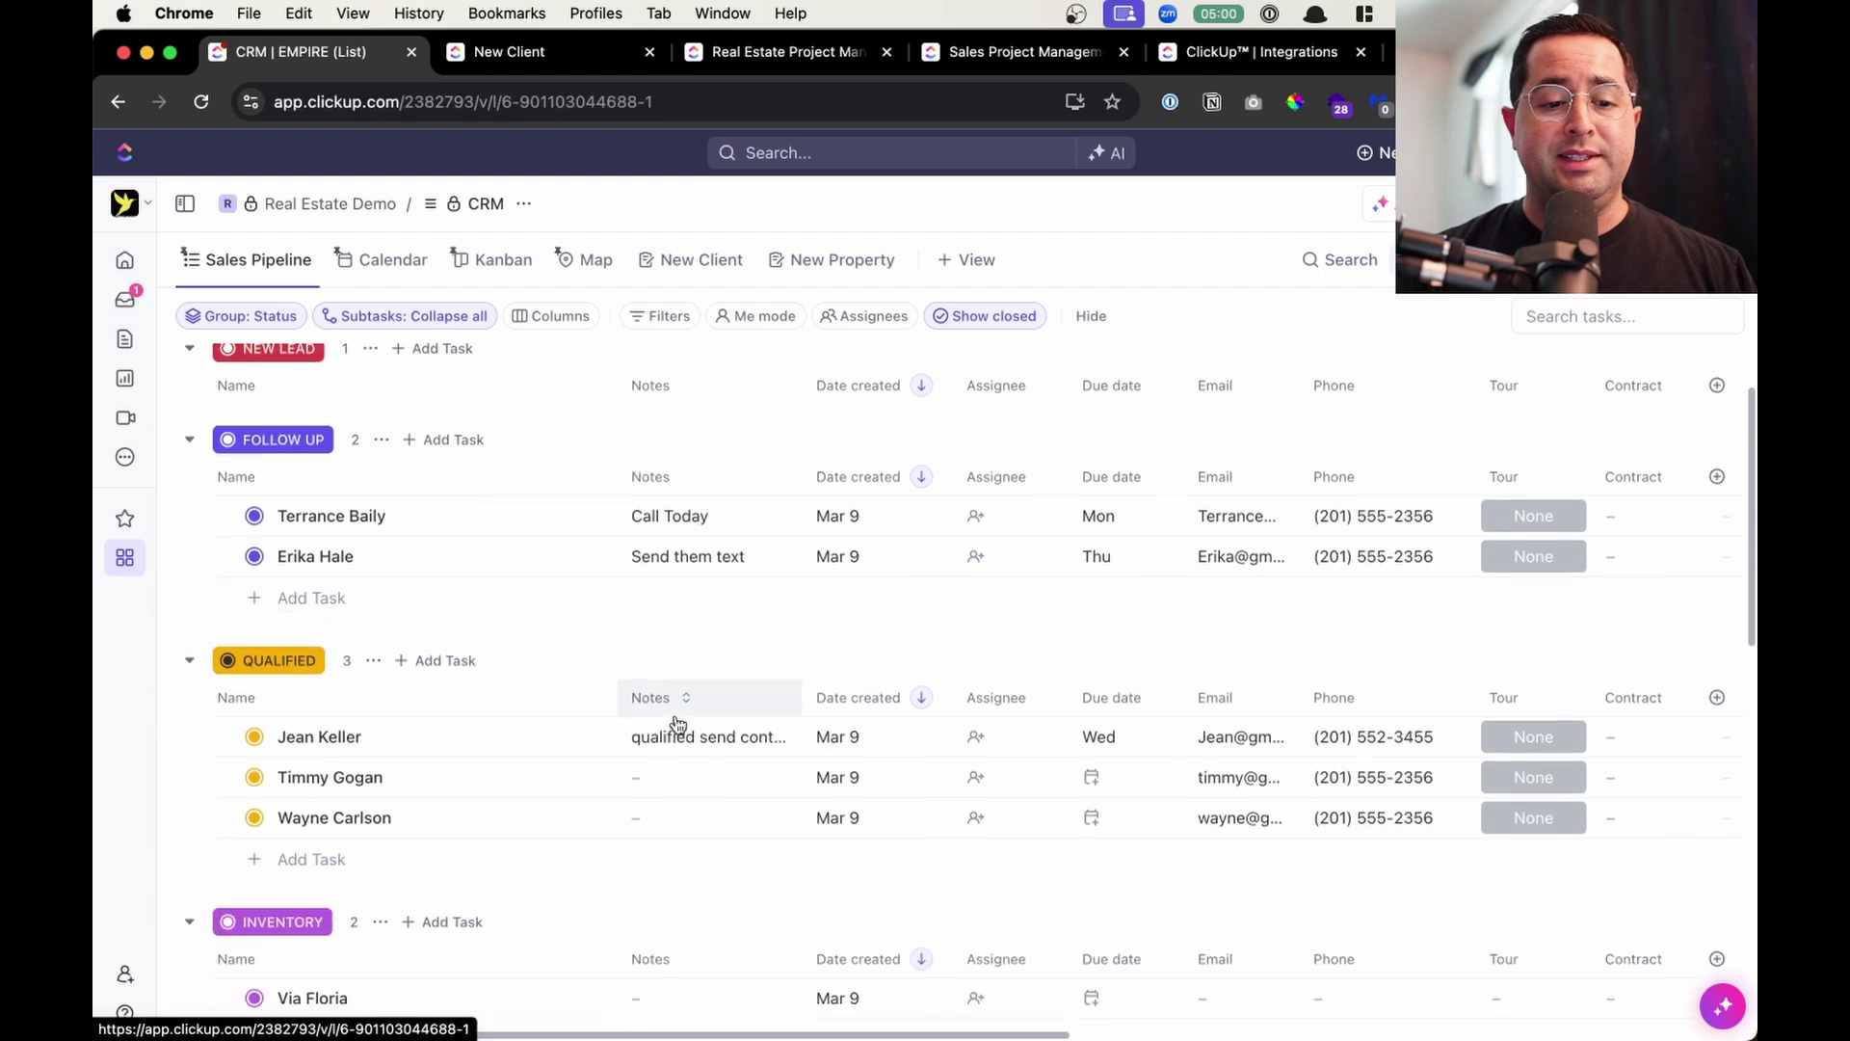
{"action": "scroll", "coordinate": [677, 719], "scroll_direction": "up", "scroll_amount": 2}
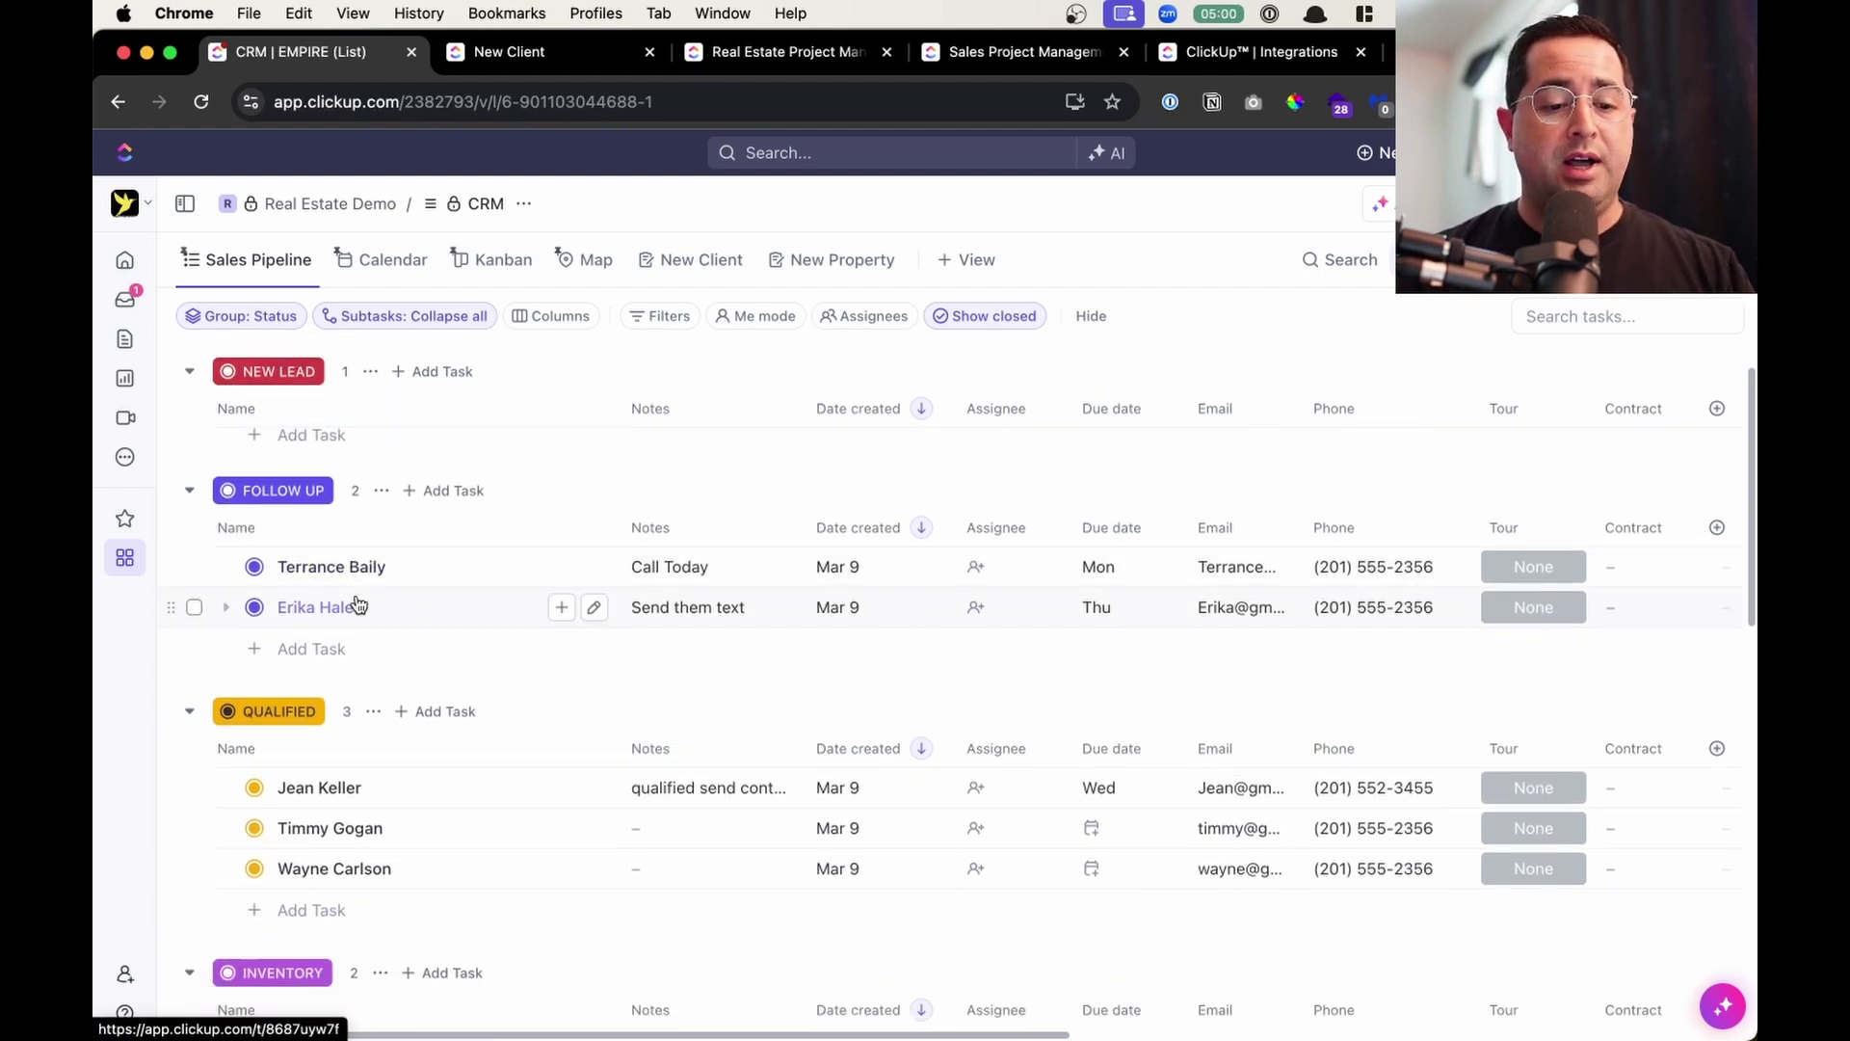
{"action": "scroll", "coordinate": [353, 605], "scroll_direction": "down", "scroll_amount": 2}
{"action": "scroll", "coordinate": [345, 671], "scroll_direction": "down", "scroll_amount": 4}
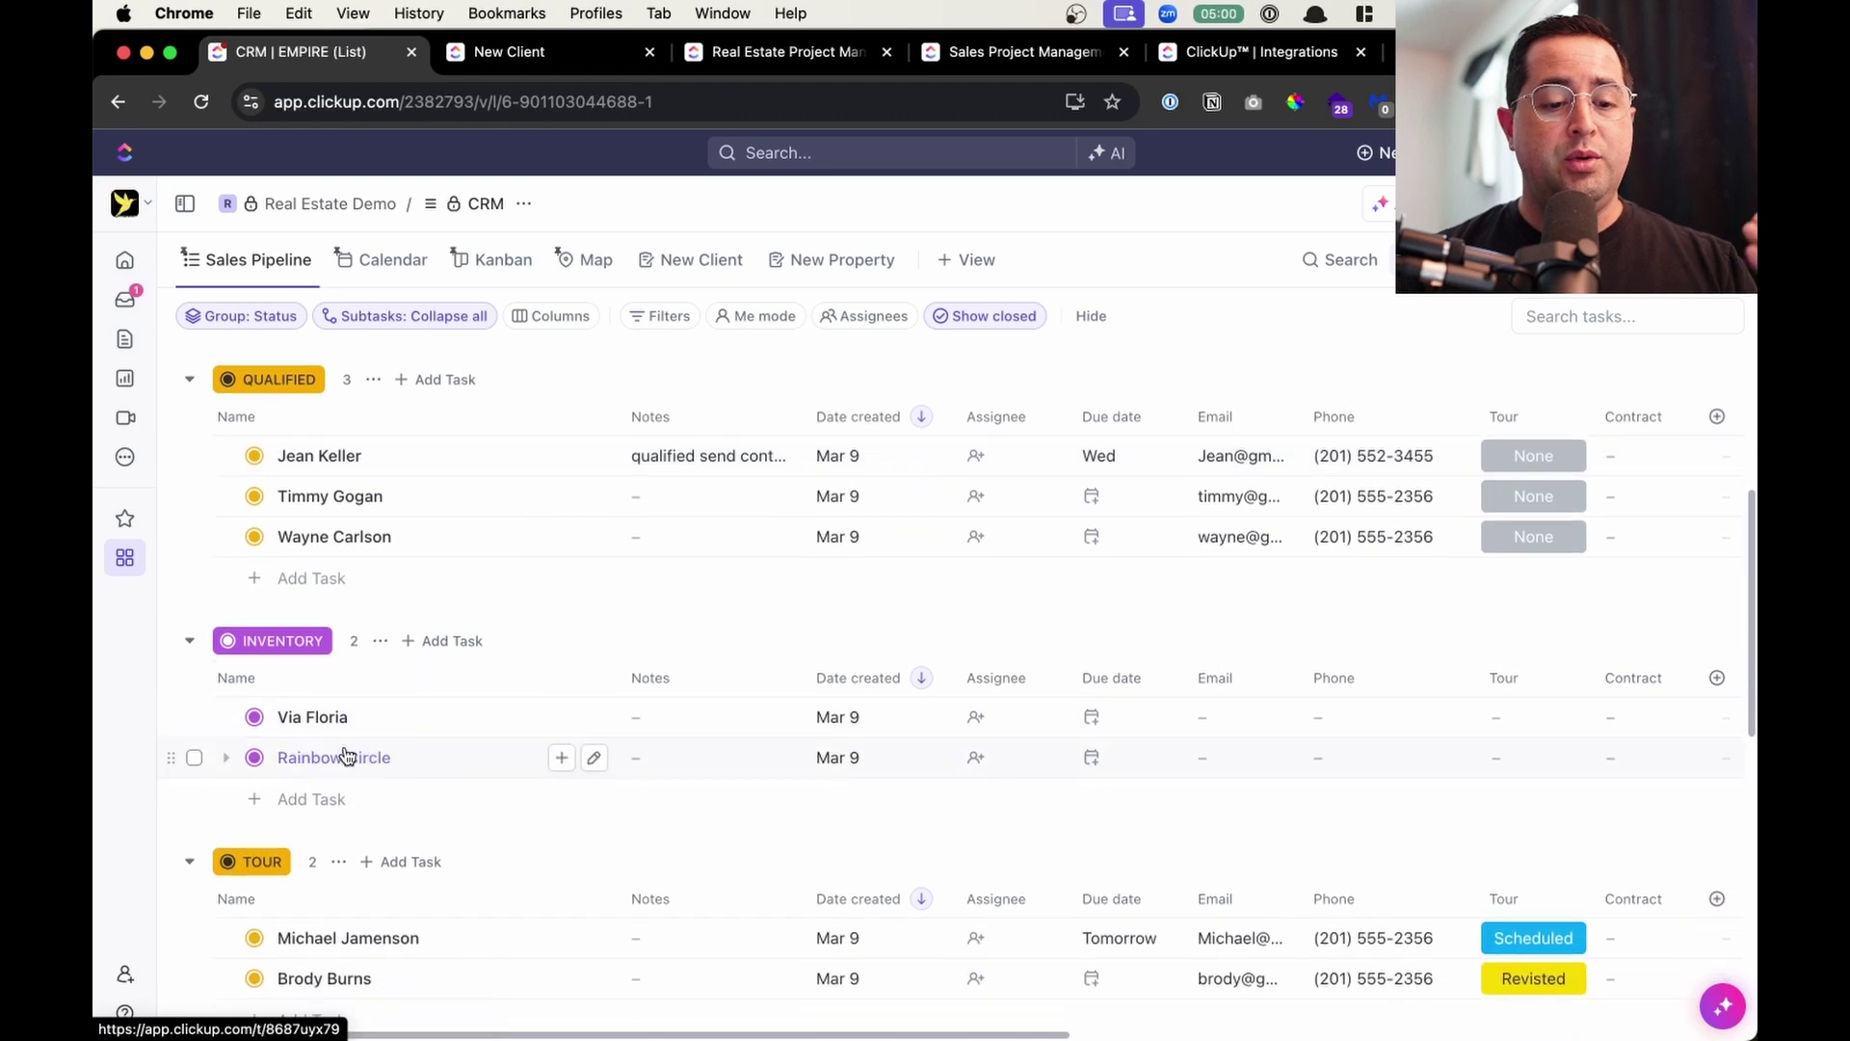
{"action": "scroll", "coordinate": [359, 752], "scroll_direction": "down", "scroll_amount": 5}
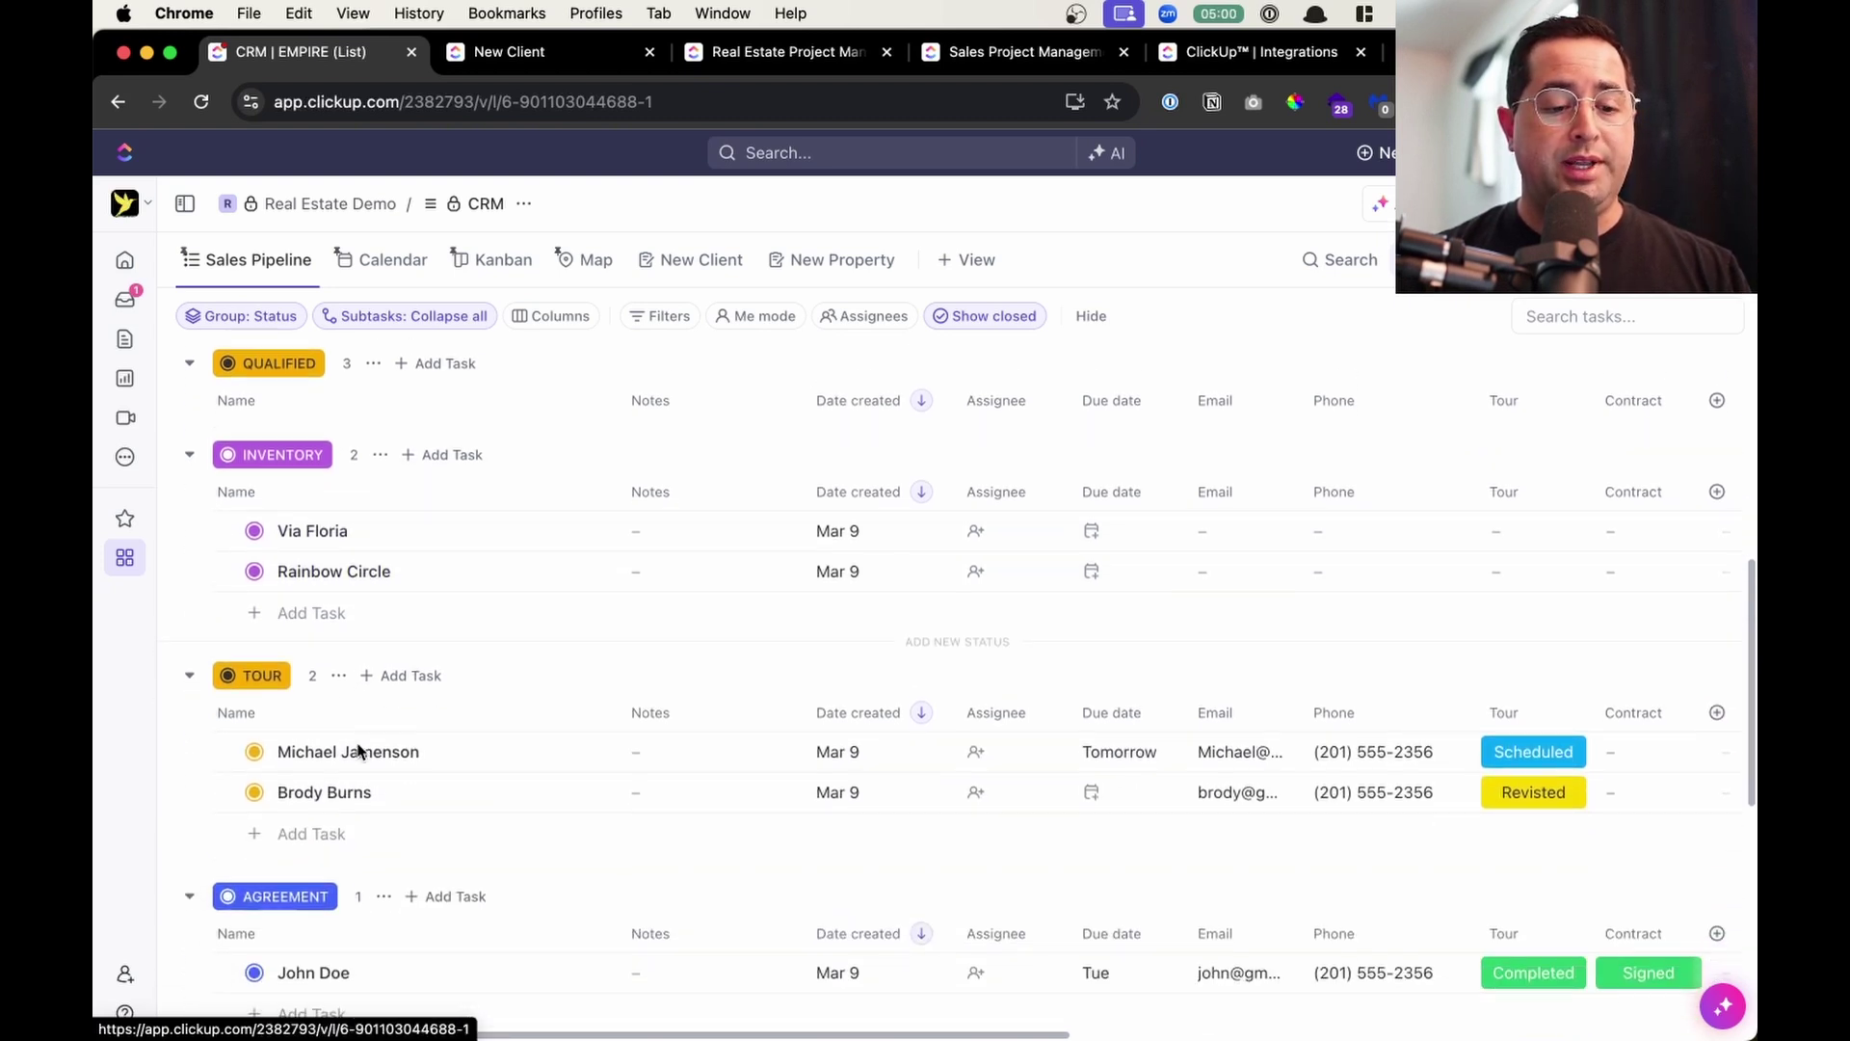
{"action": "scroll", "coordinate": [366, 815], "scroll_direction": "down", "scroll_amount": 5}
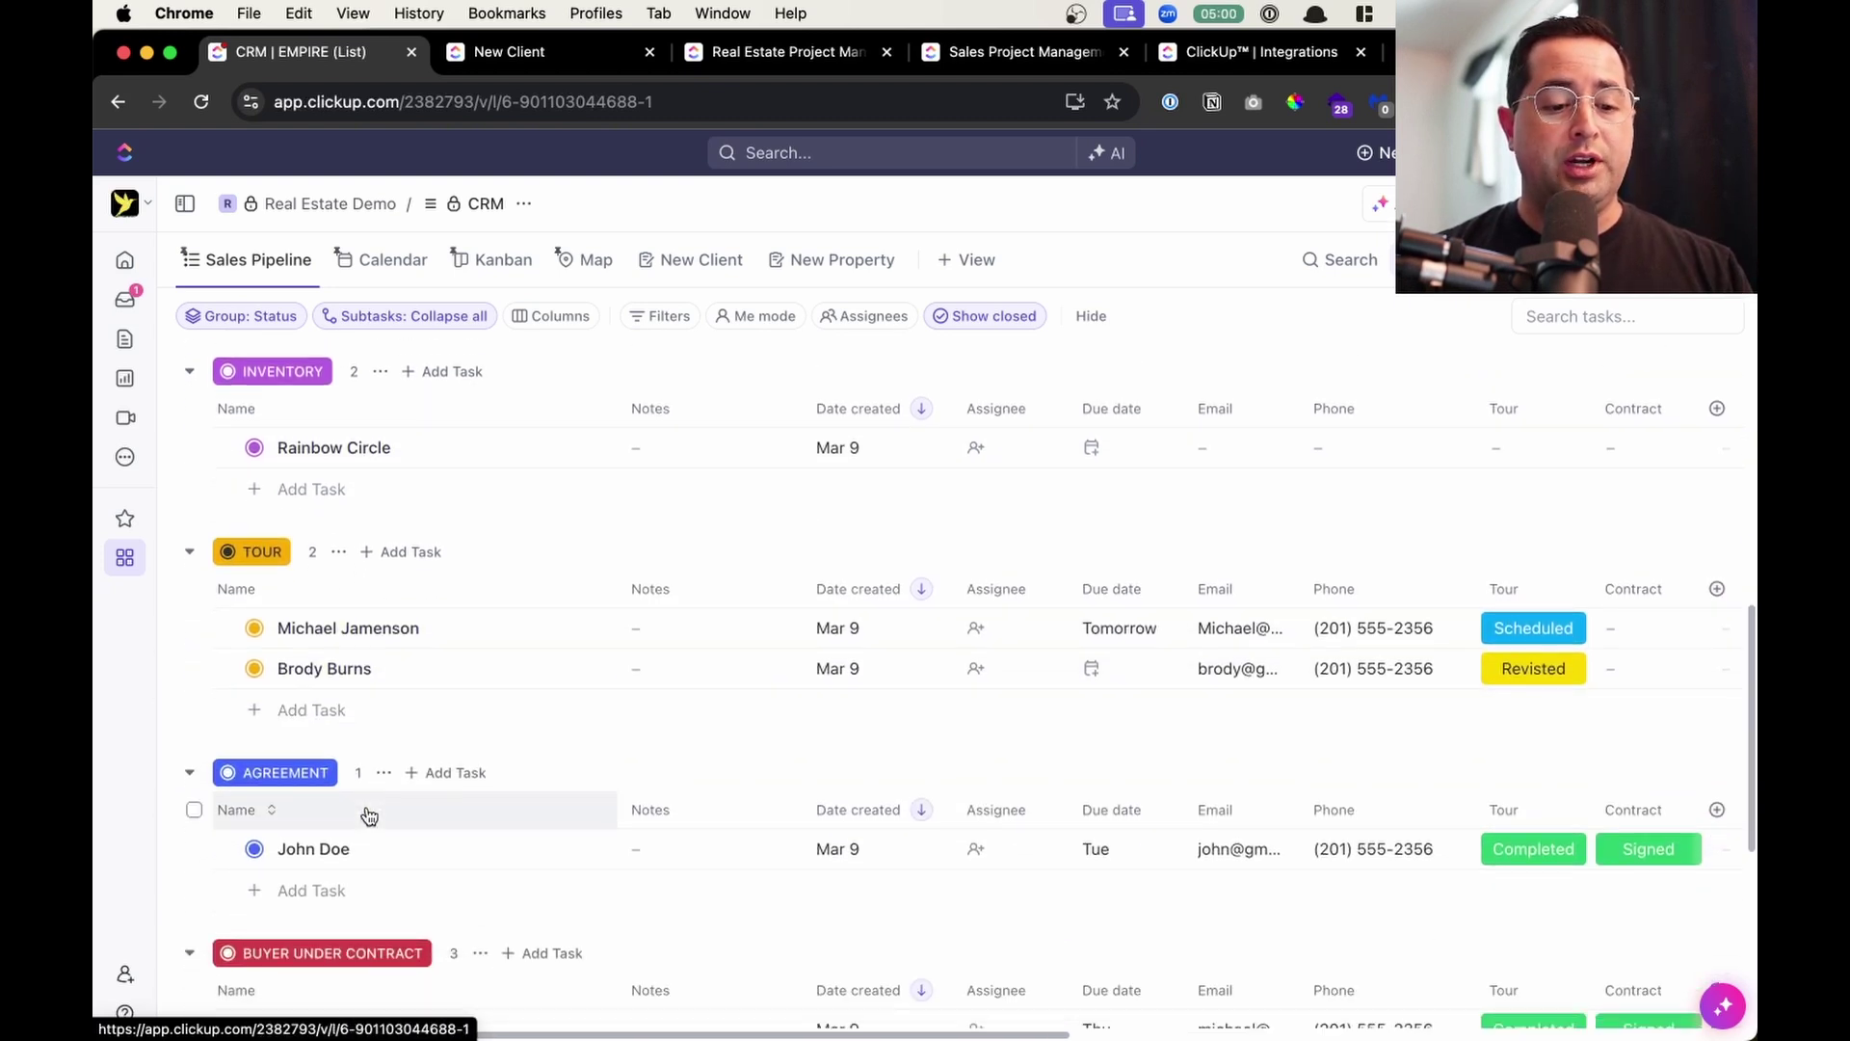
{"action": "scroll", "coordinate": [368, 817], "scroll_direction": "down", "scroll_amount": 5}
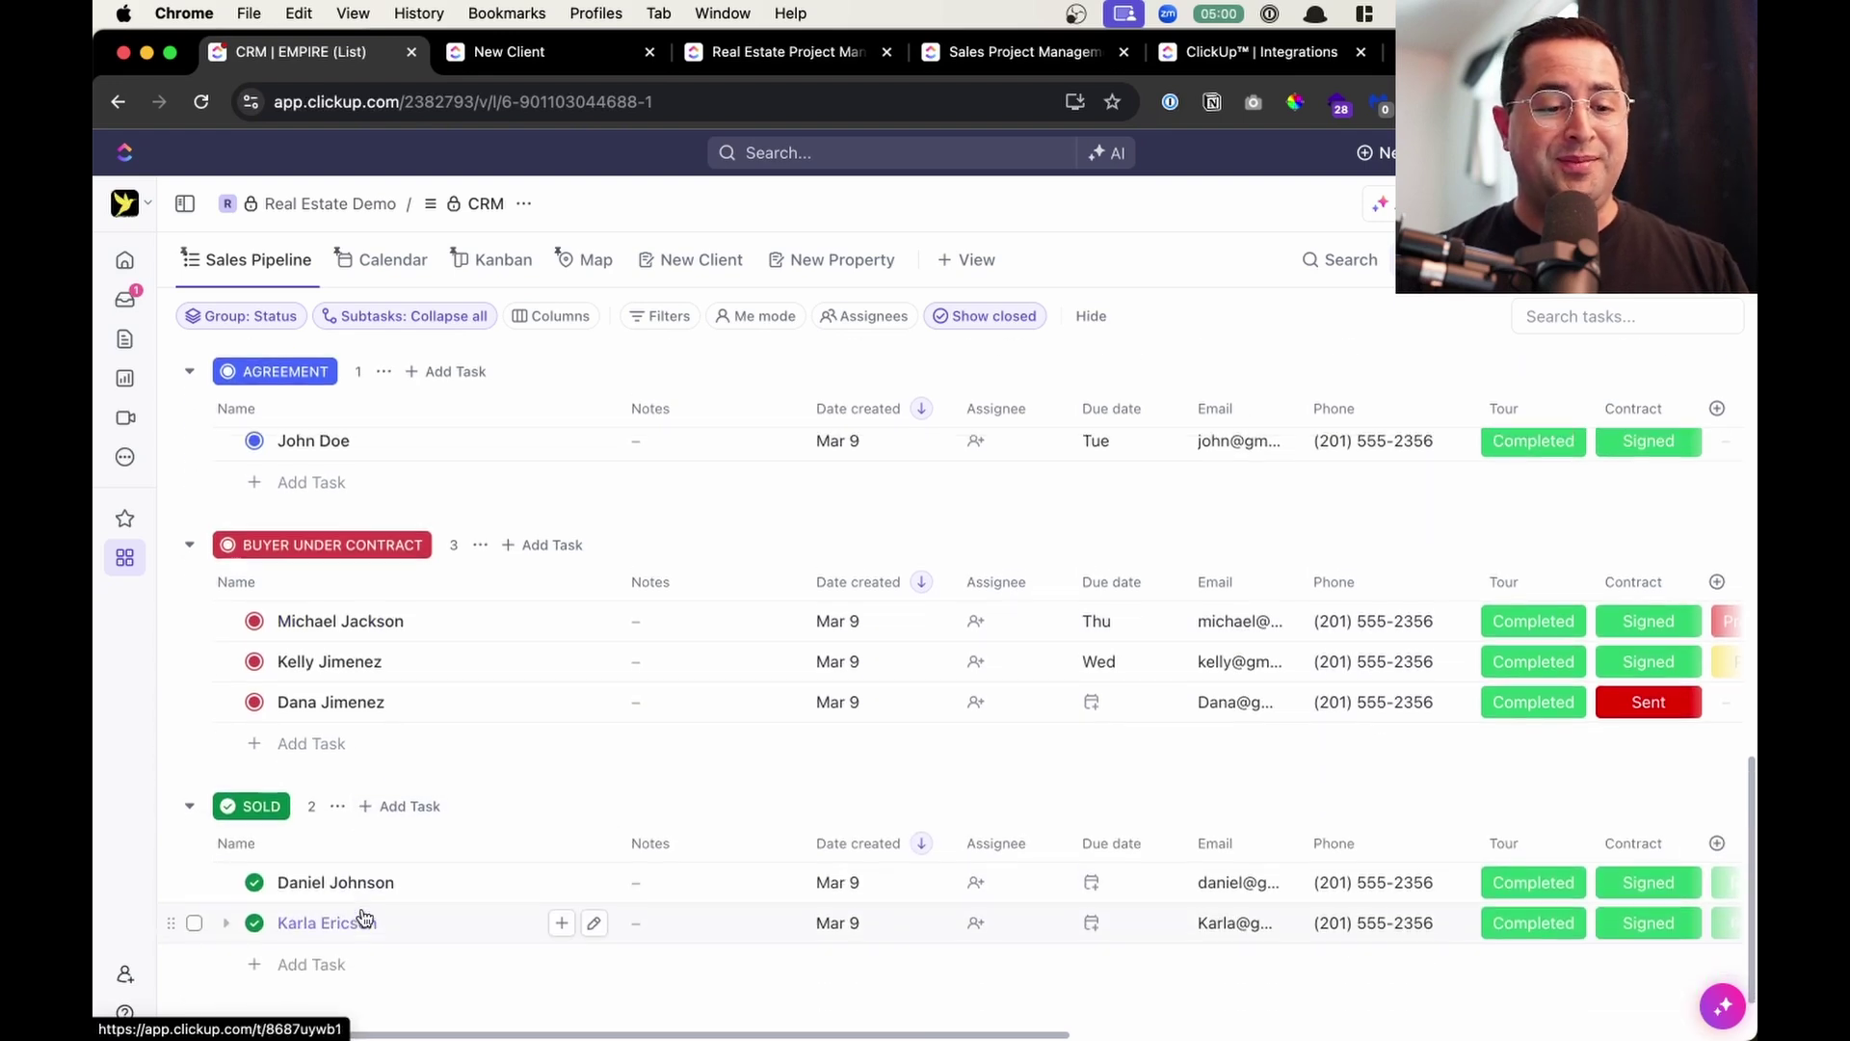
{"action": "scroll", "coordinate": [363, 916], "scroll_direction": "up", "scroll_amount": 15}
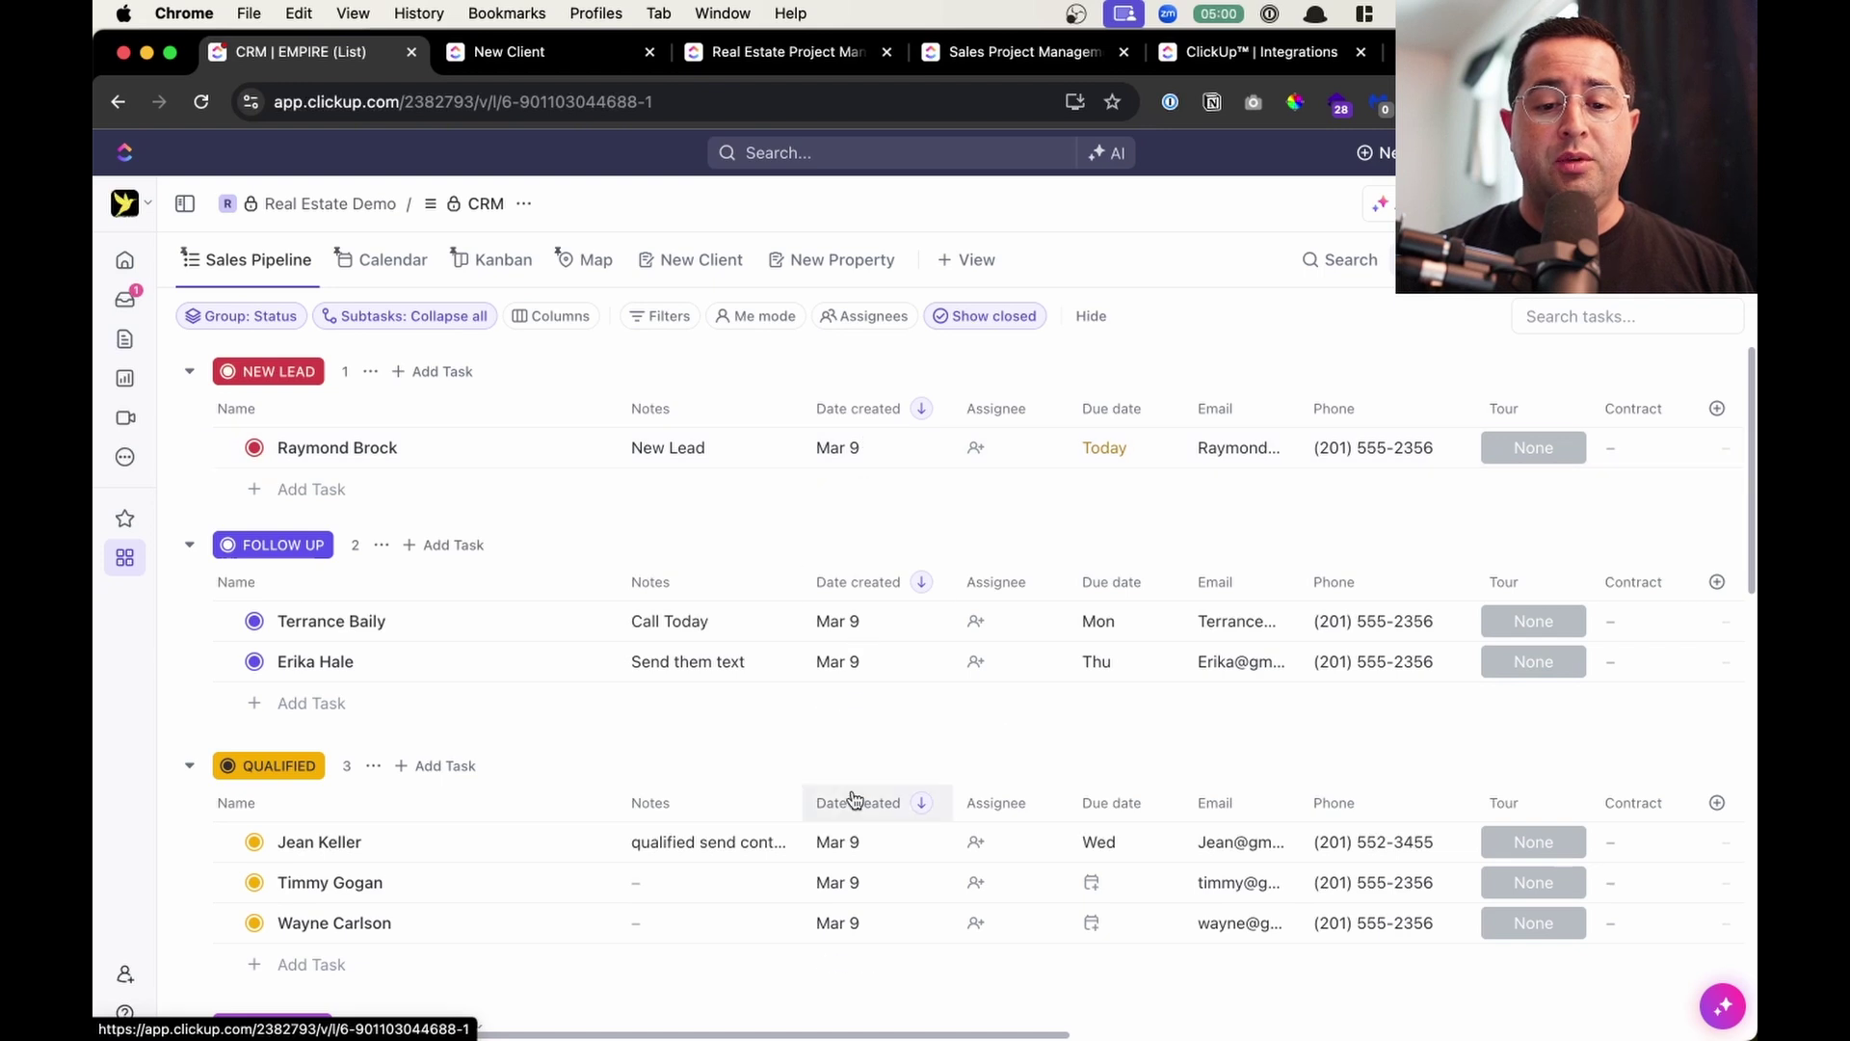
View the available assignees for the client in the New Lead group without assigning anyone.
{"action": "scroll", "coordinate": [853, 798], "scroll_direction": "right", "scroll_amount": 3}
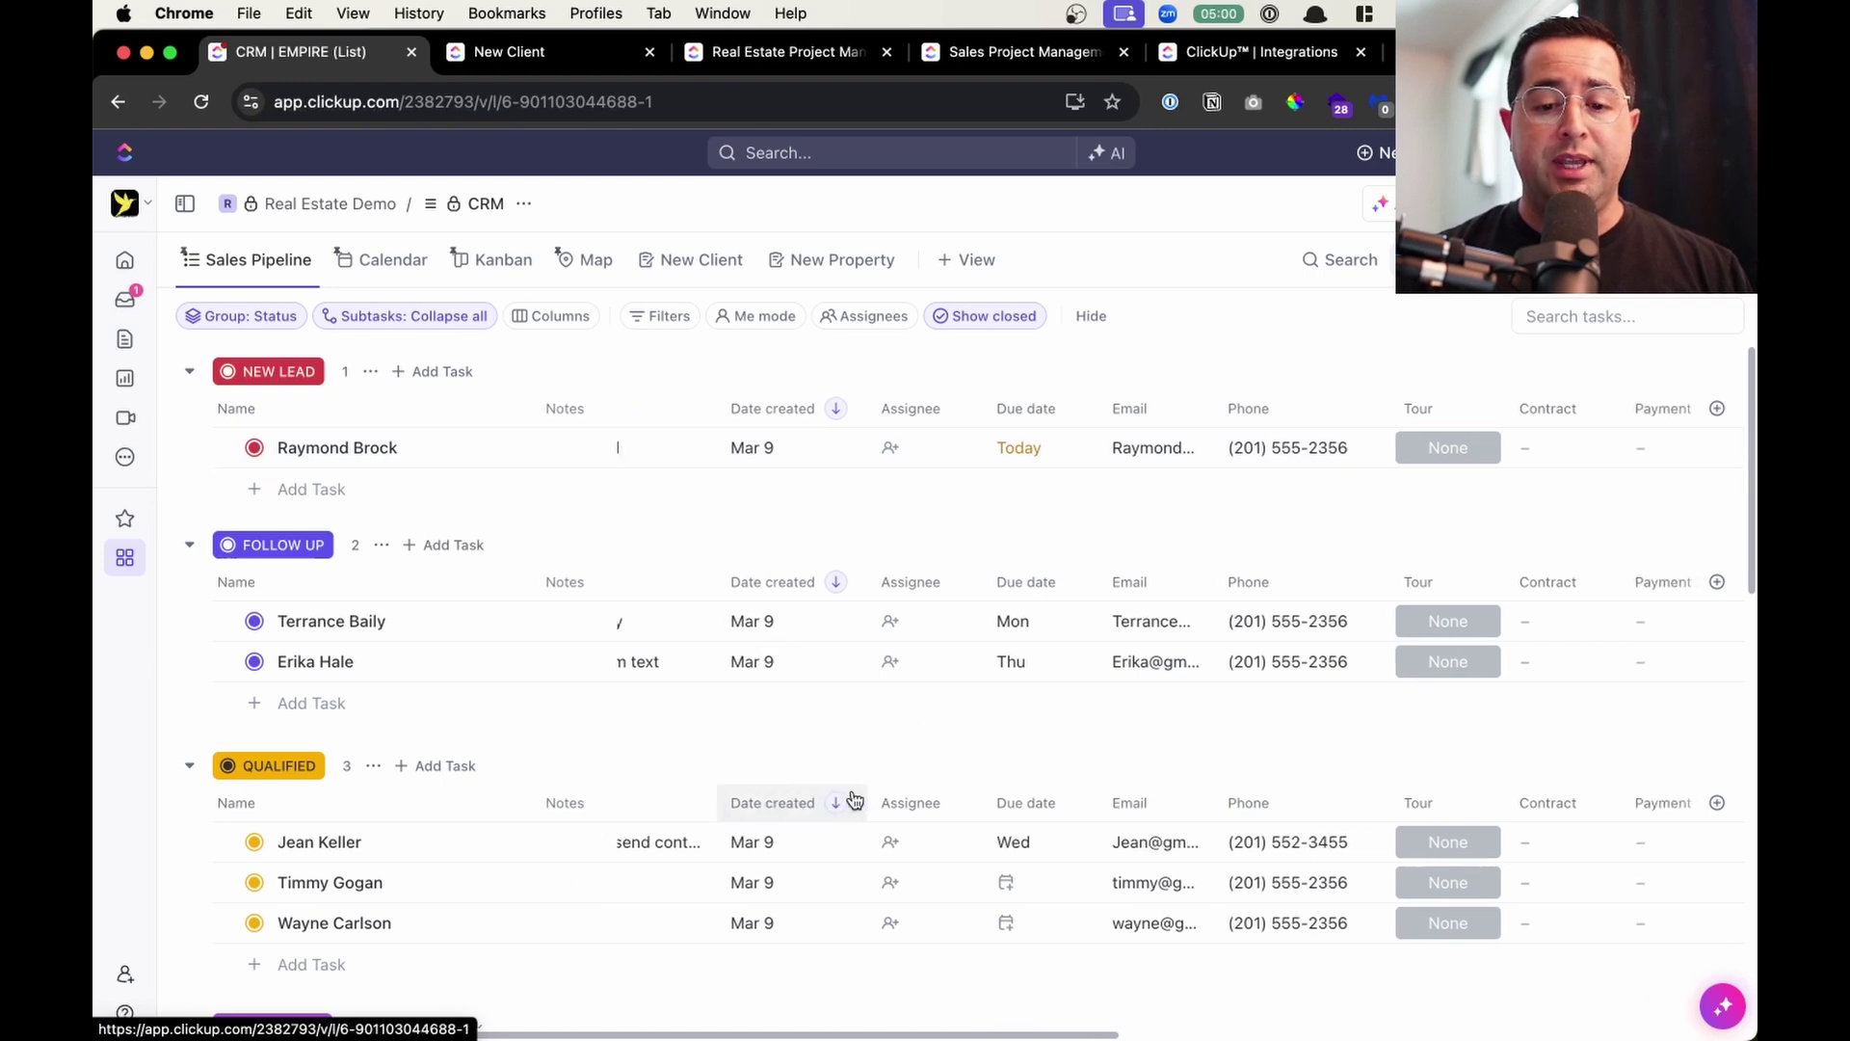
{"action": "left_click", "coordinate": [887, 453]}
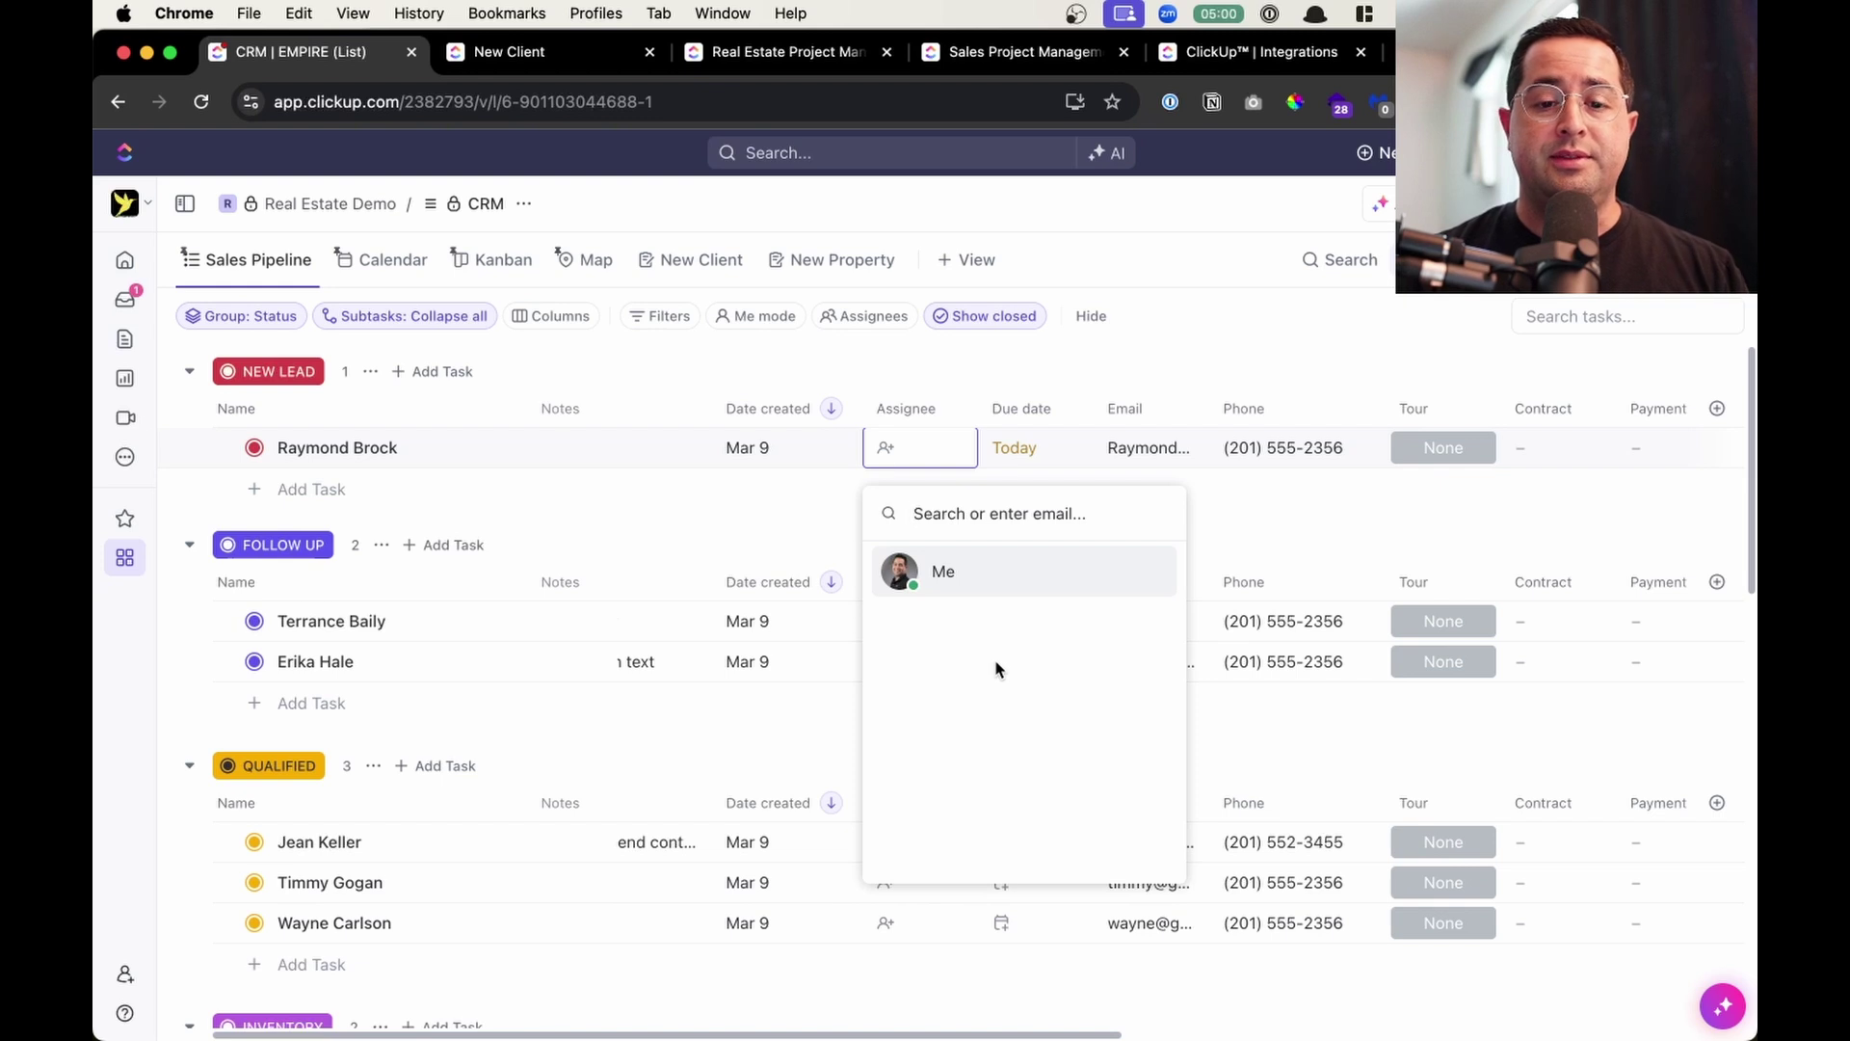
{"action": "left_click", "coordinate": [1046, 377]}
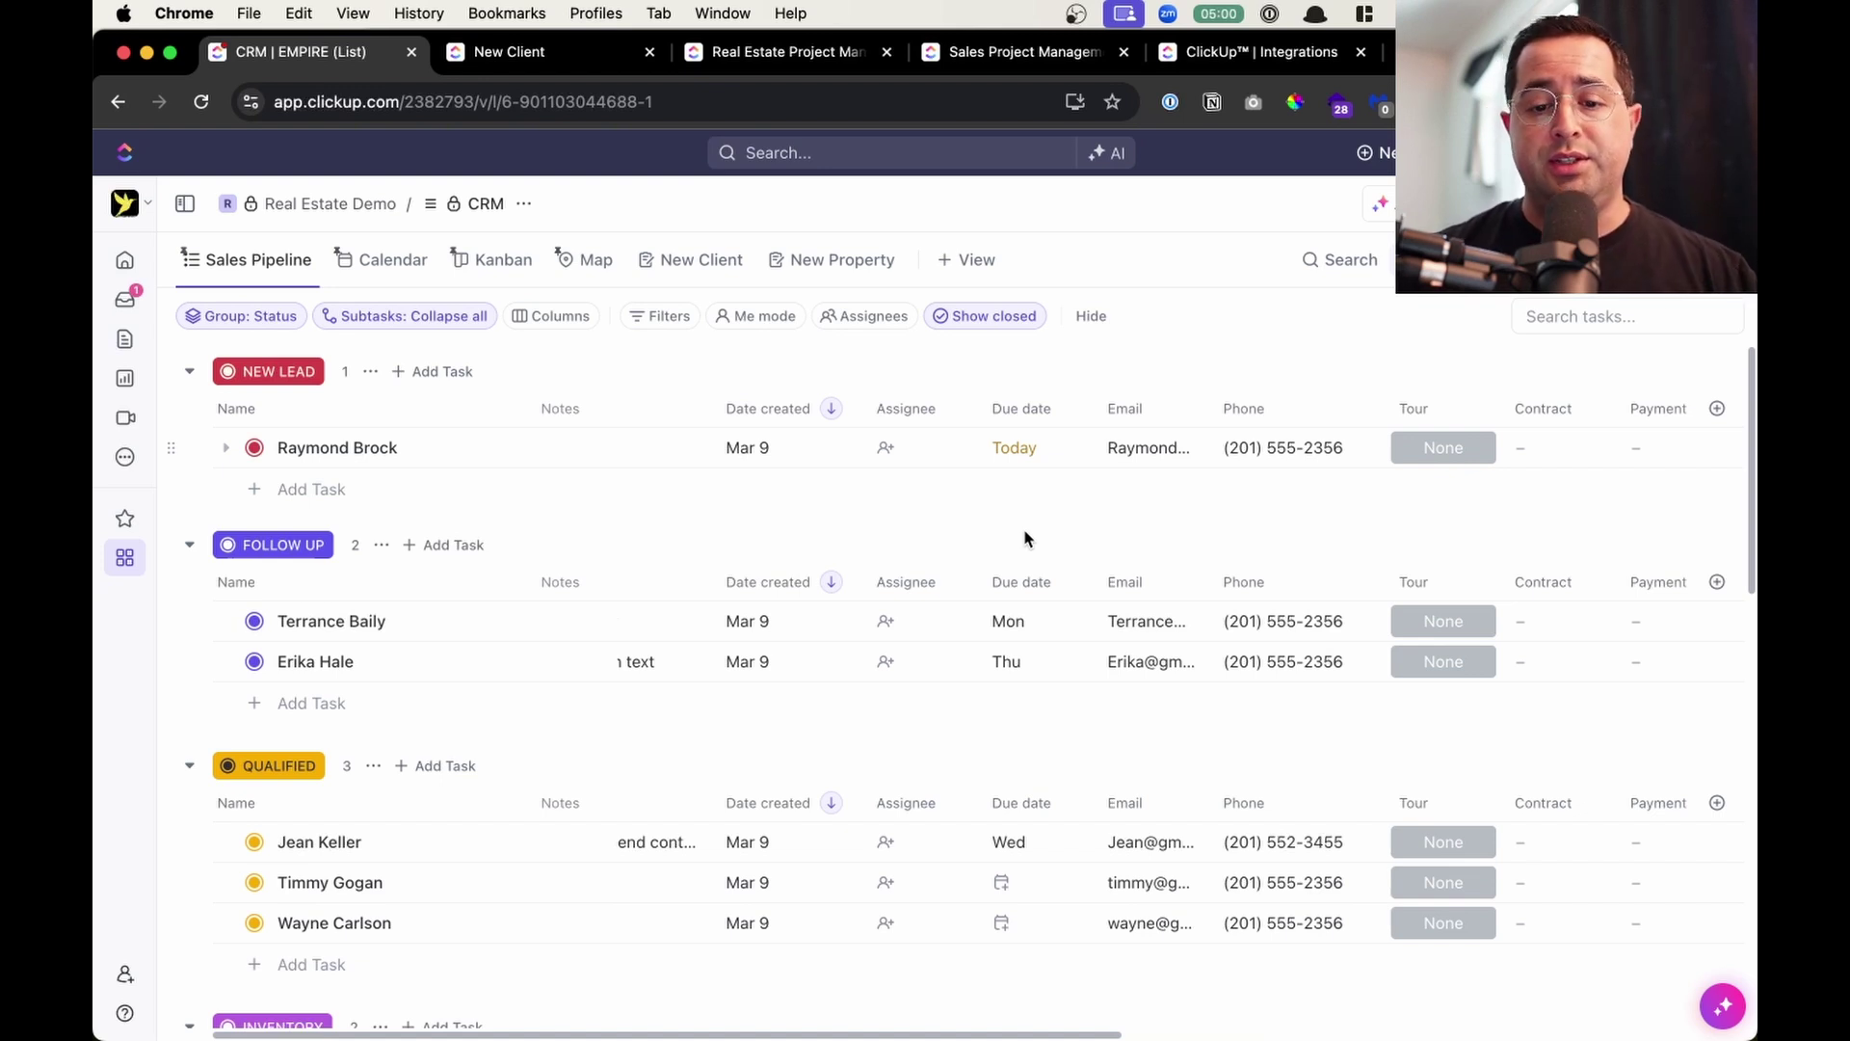
Review the Tour, Contract and Payment options and the Address field of the New Lead client without changing them.
{"action": "scroll", "coordinate": [1023, 528], "scroll_direction": "right", "scroll_amount": 3}
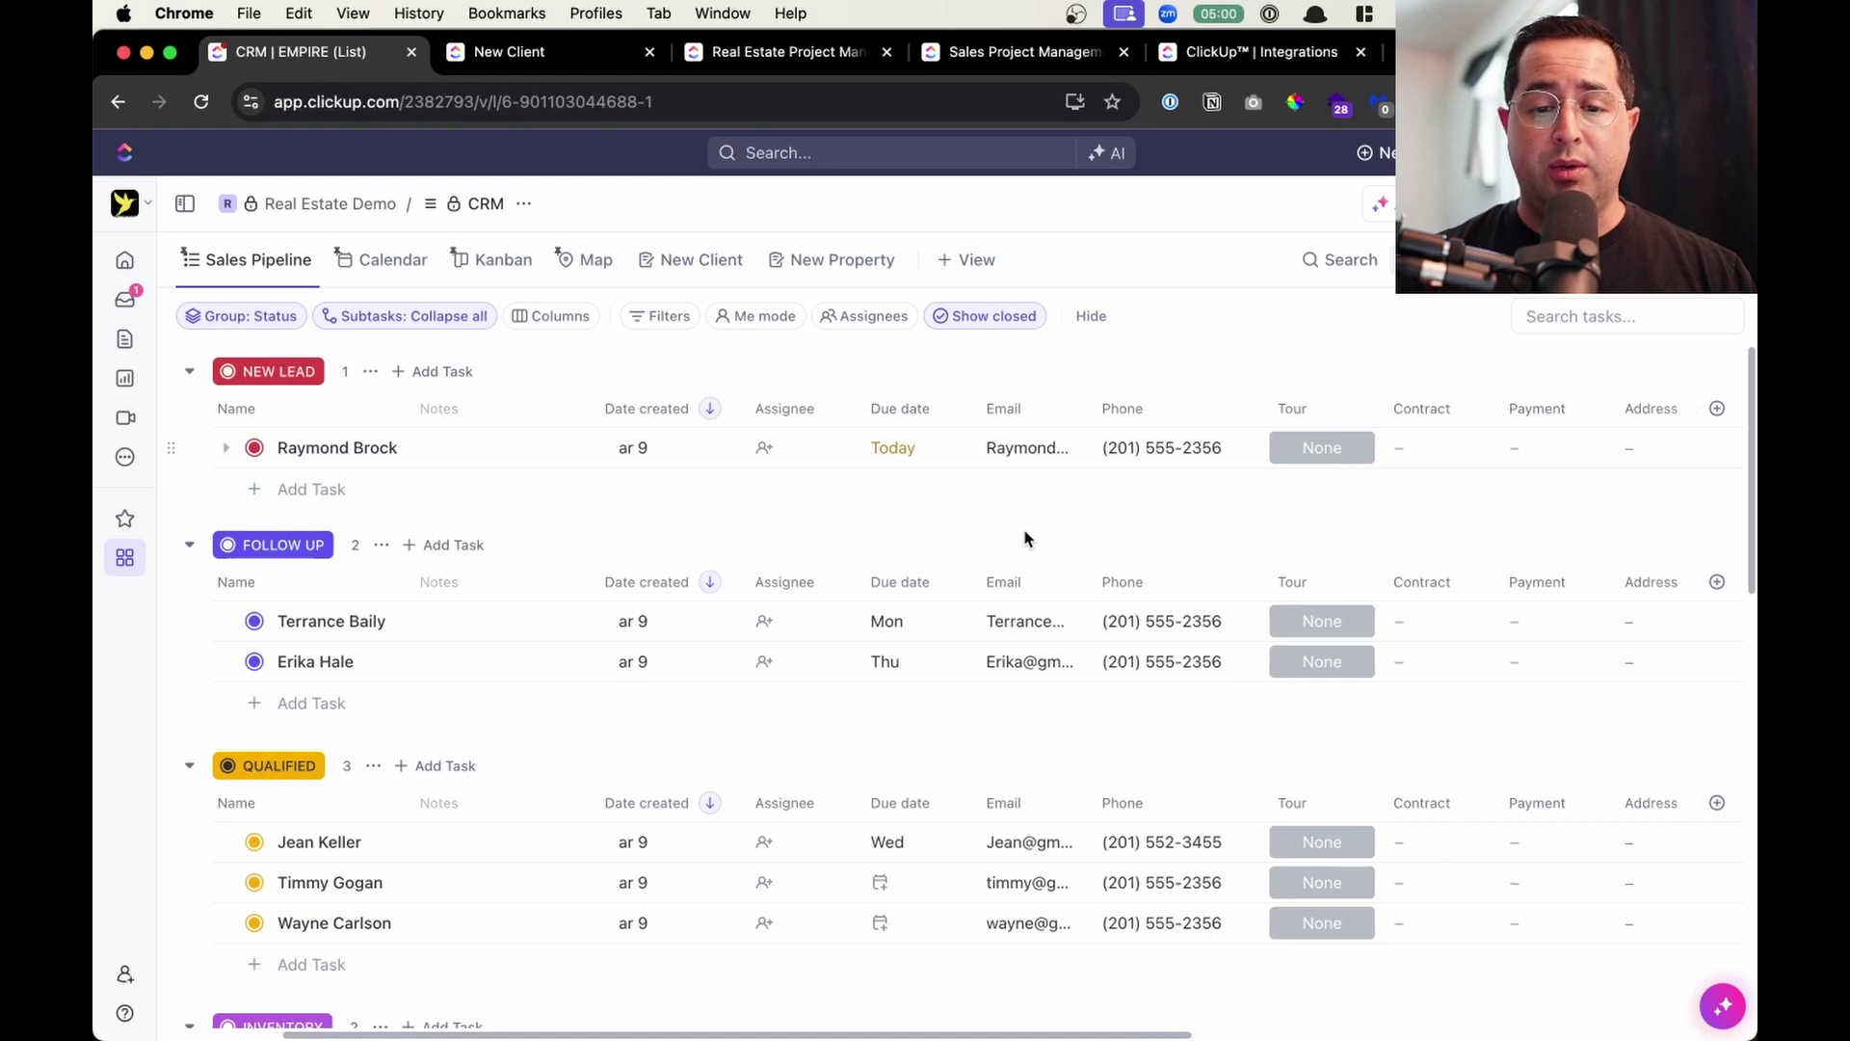
{"action": "scroll", "coordinate": [1023, 528], "scroll_direction": "right", "scroll_amount": 2}
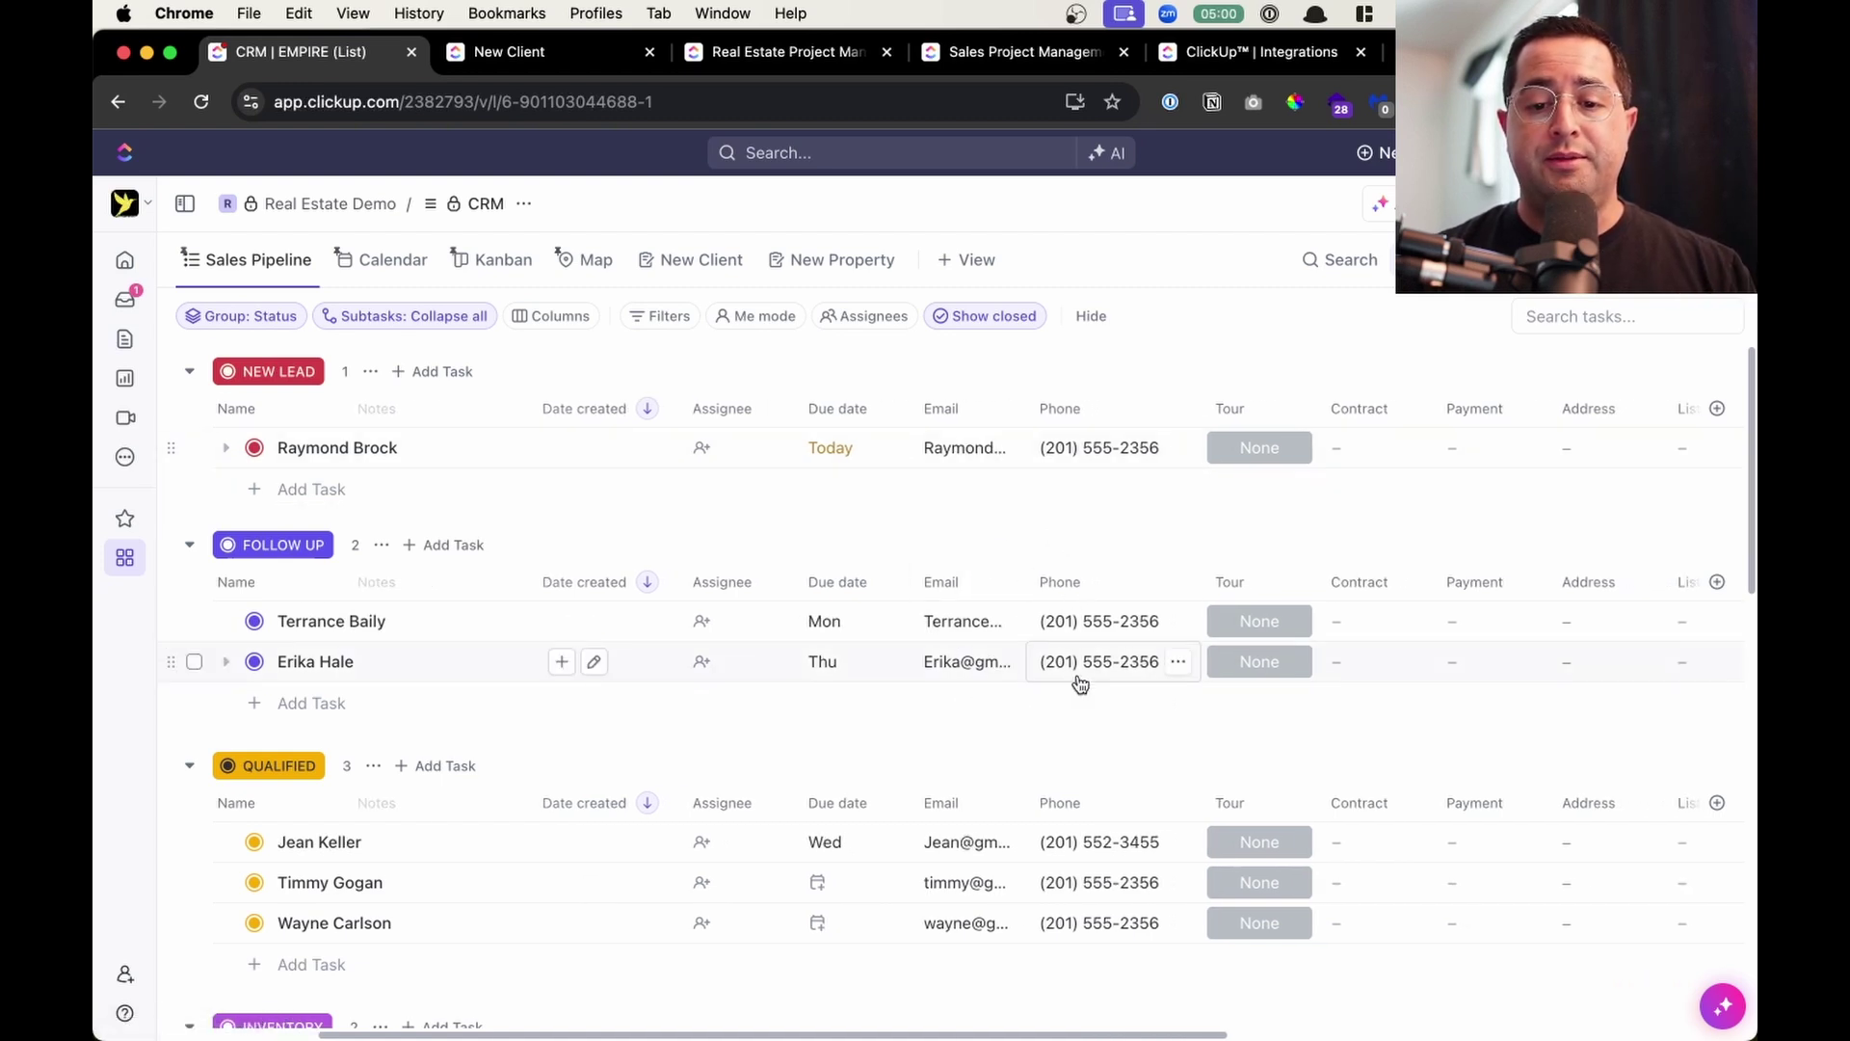
{"action": "scroll", "coordinate": [1066, 512], "scroll_direction": "right", "scroll_amount": 8}
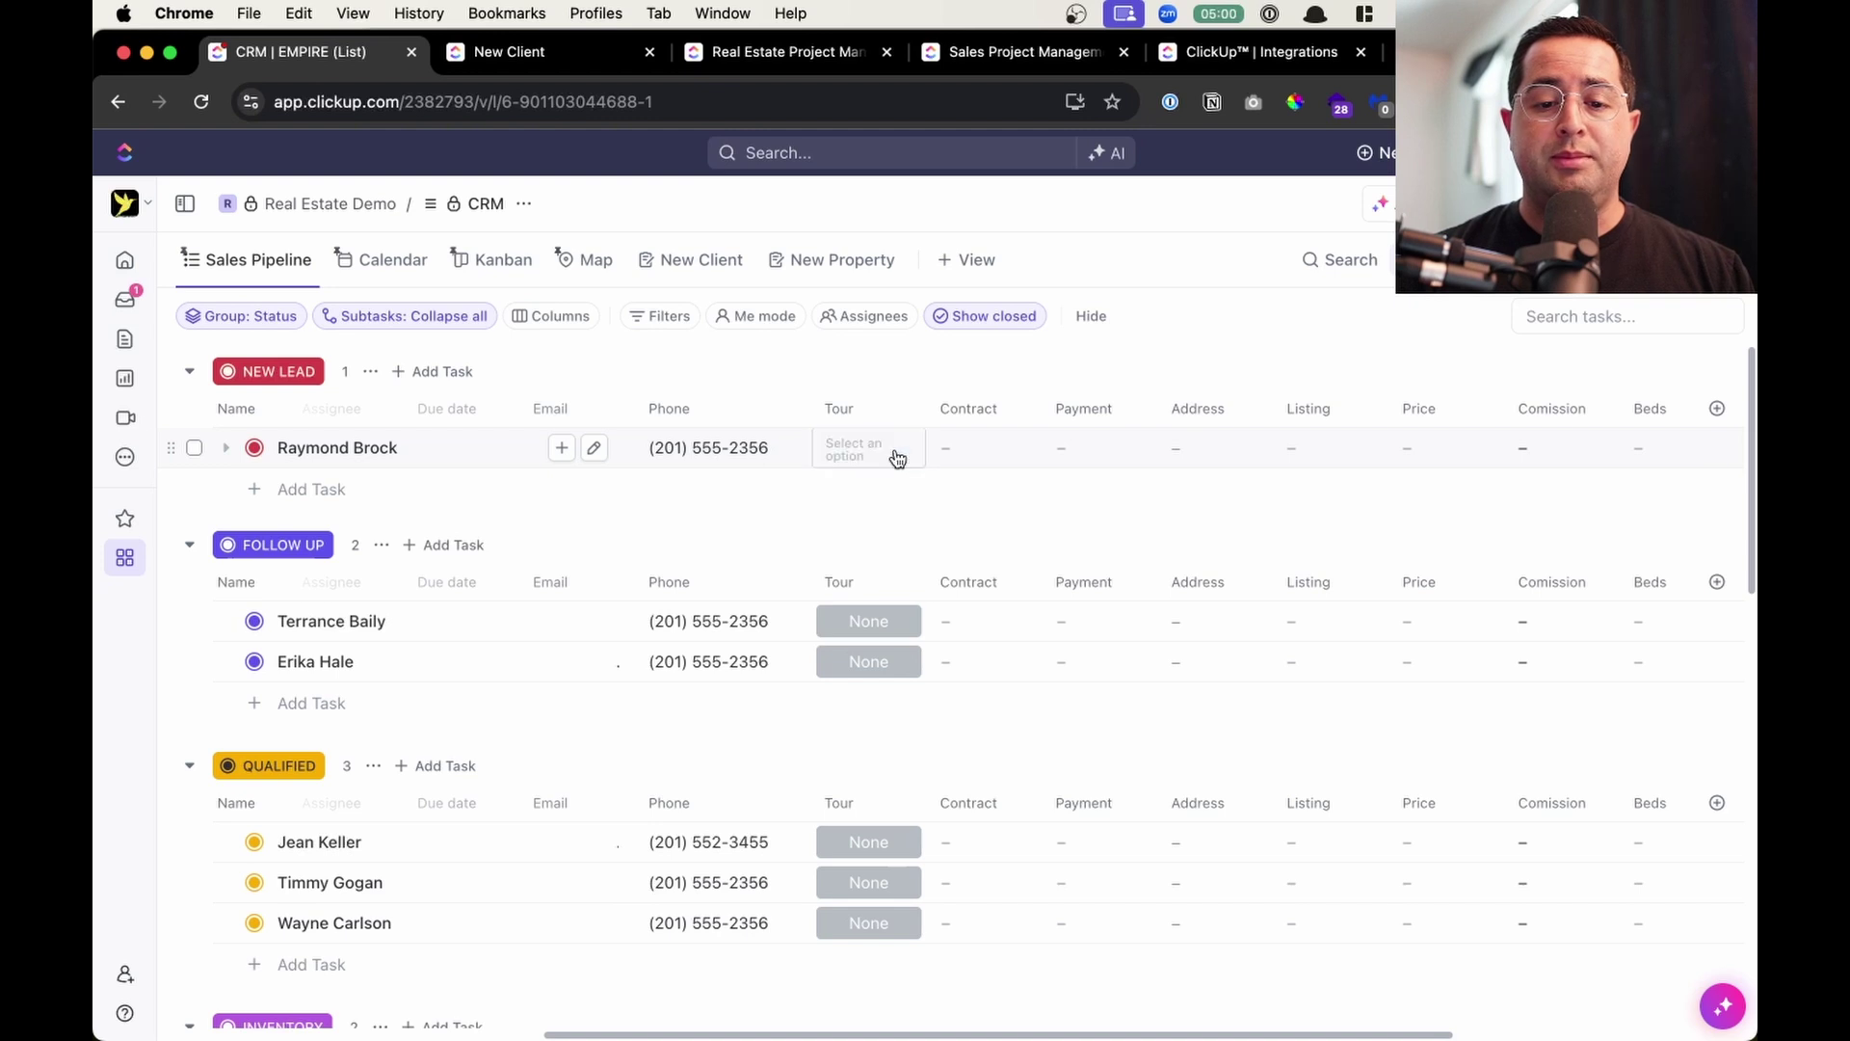
{"action": "left_click", "coordinate": [893, 455]}
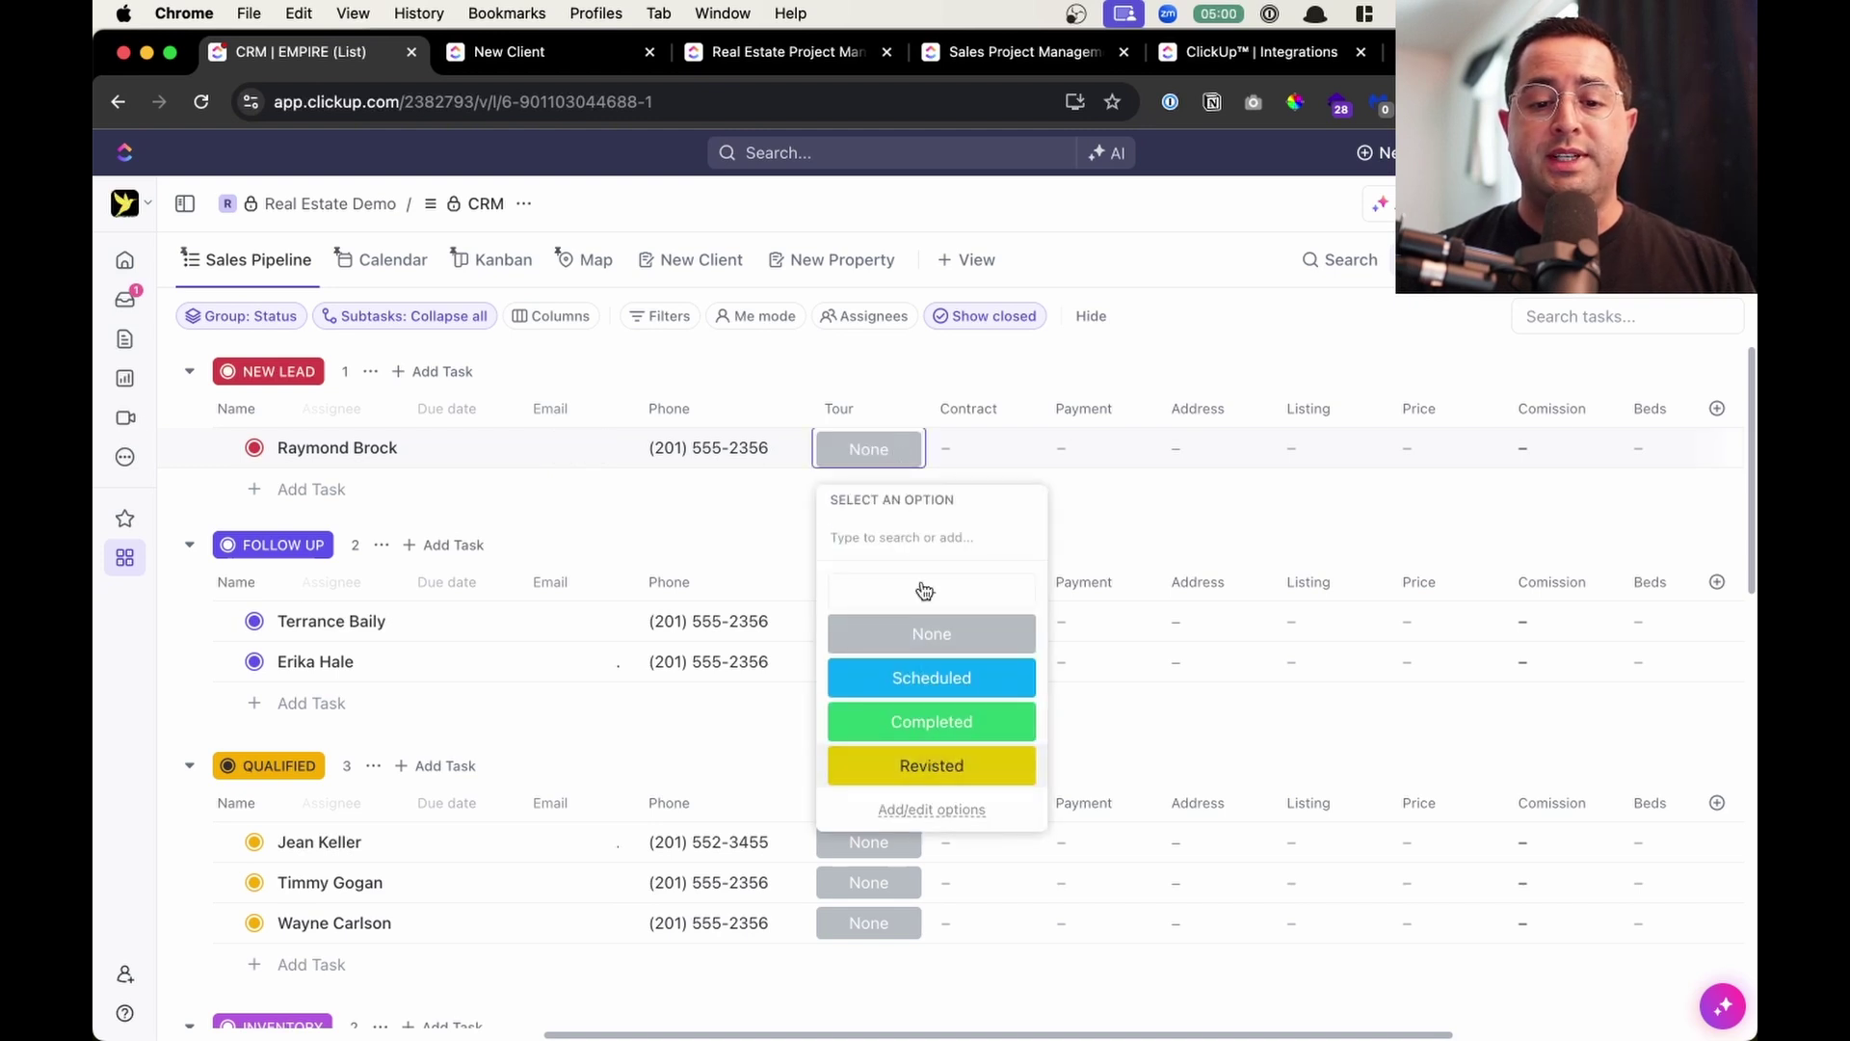
{"action": "left_click", "coordinate": [934, 447]}
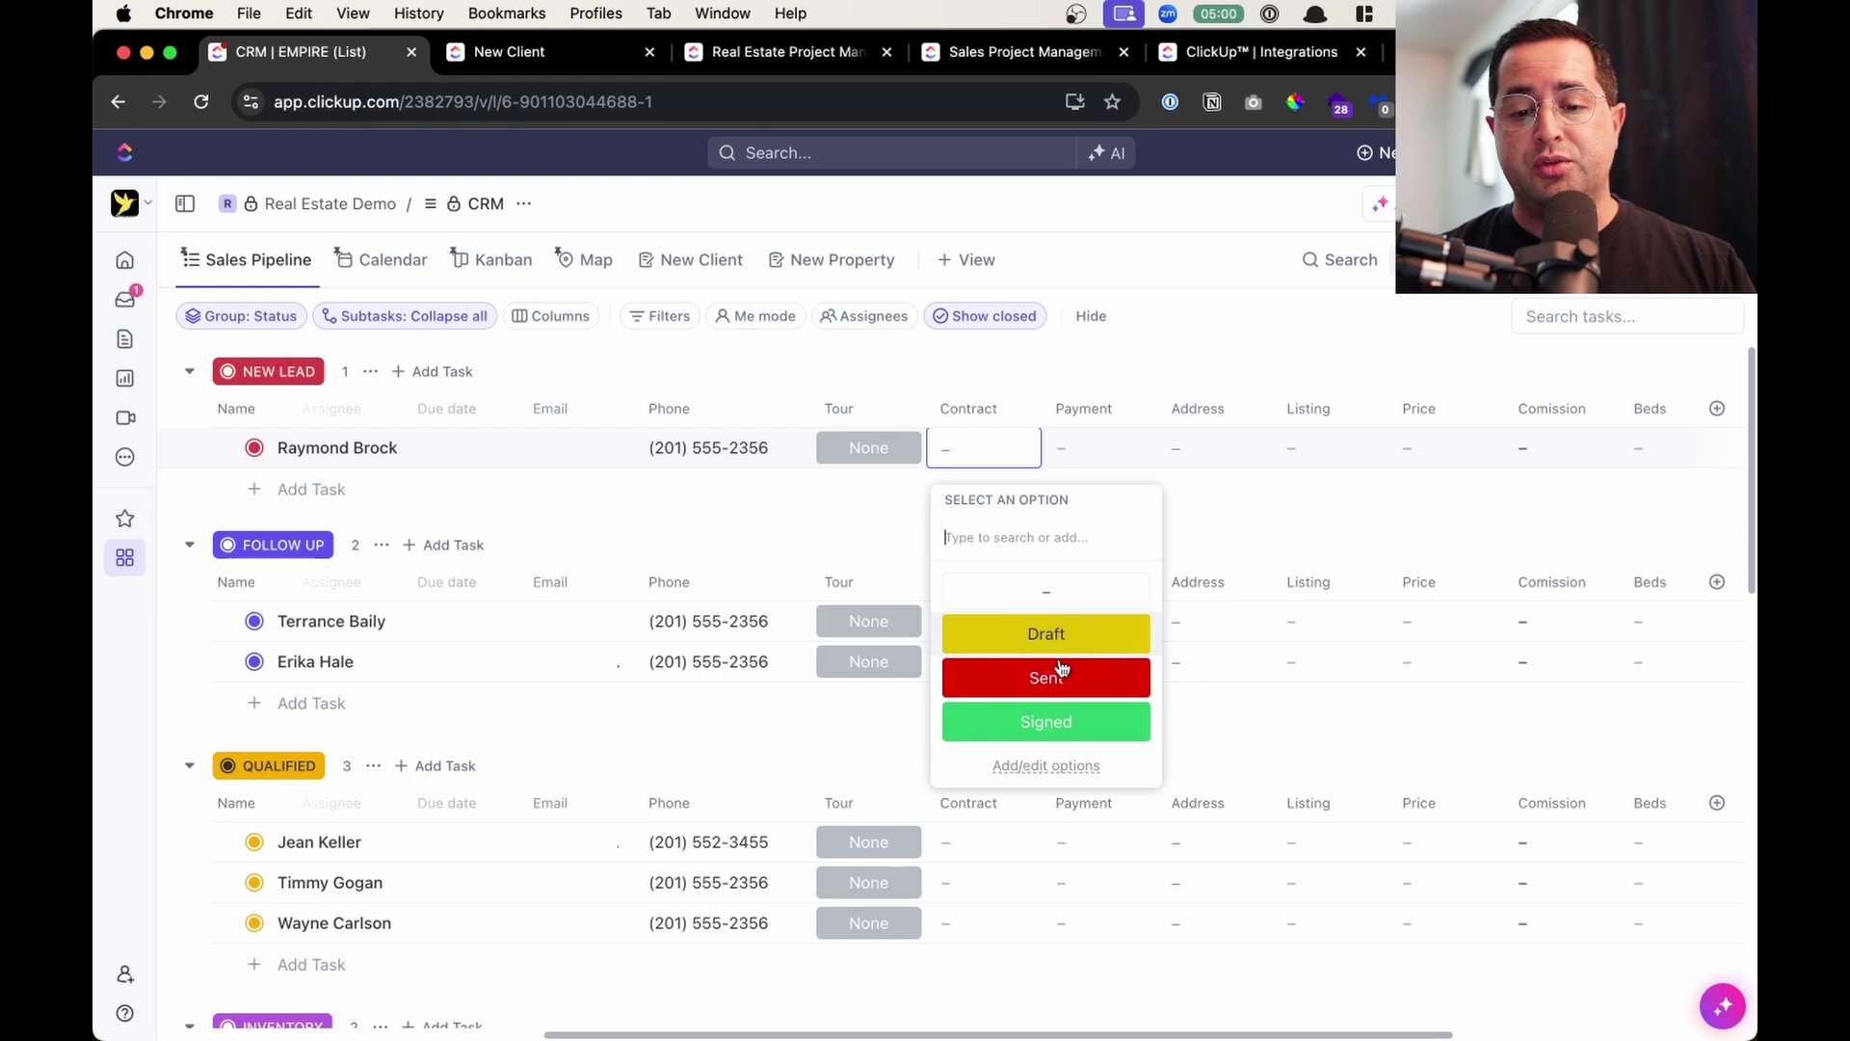
{"action": "left_click", "coordinate": [1109, 453]}
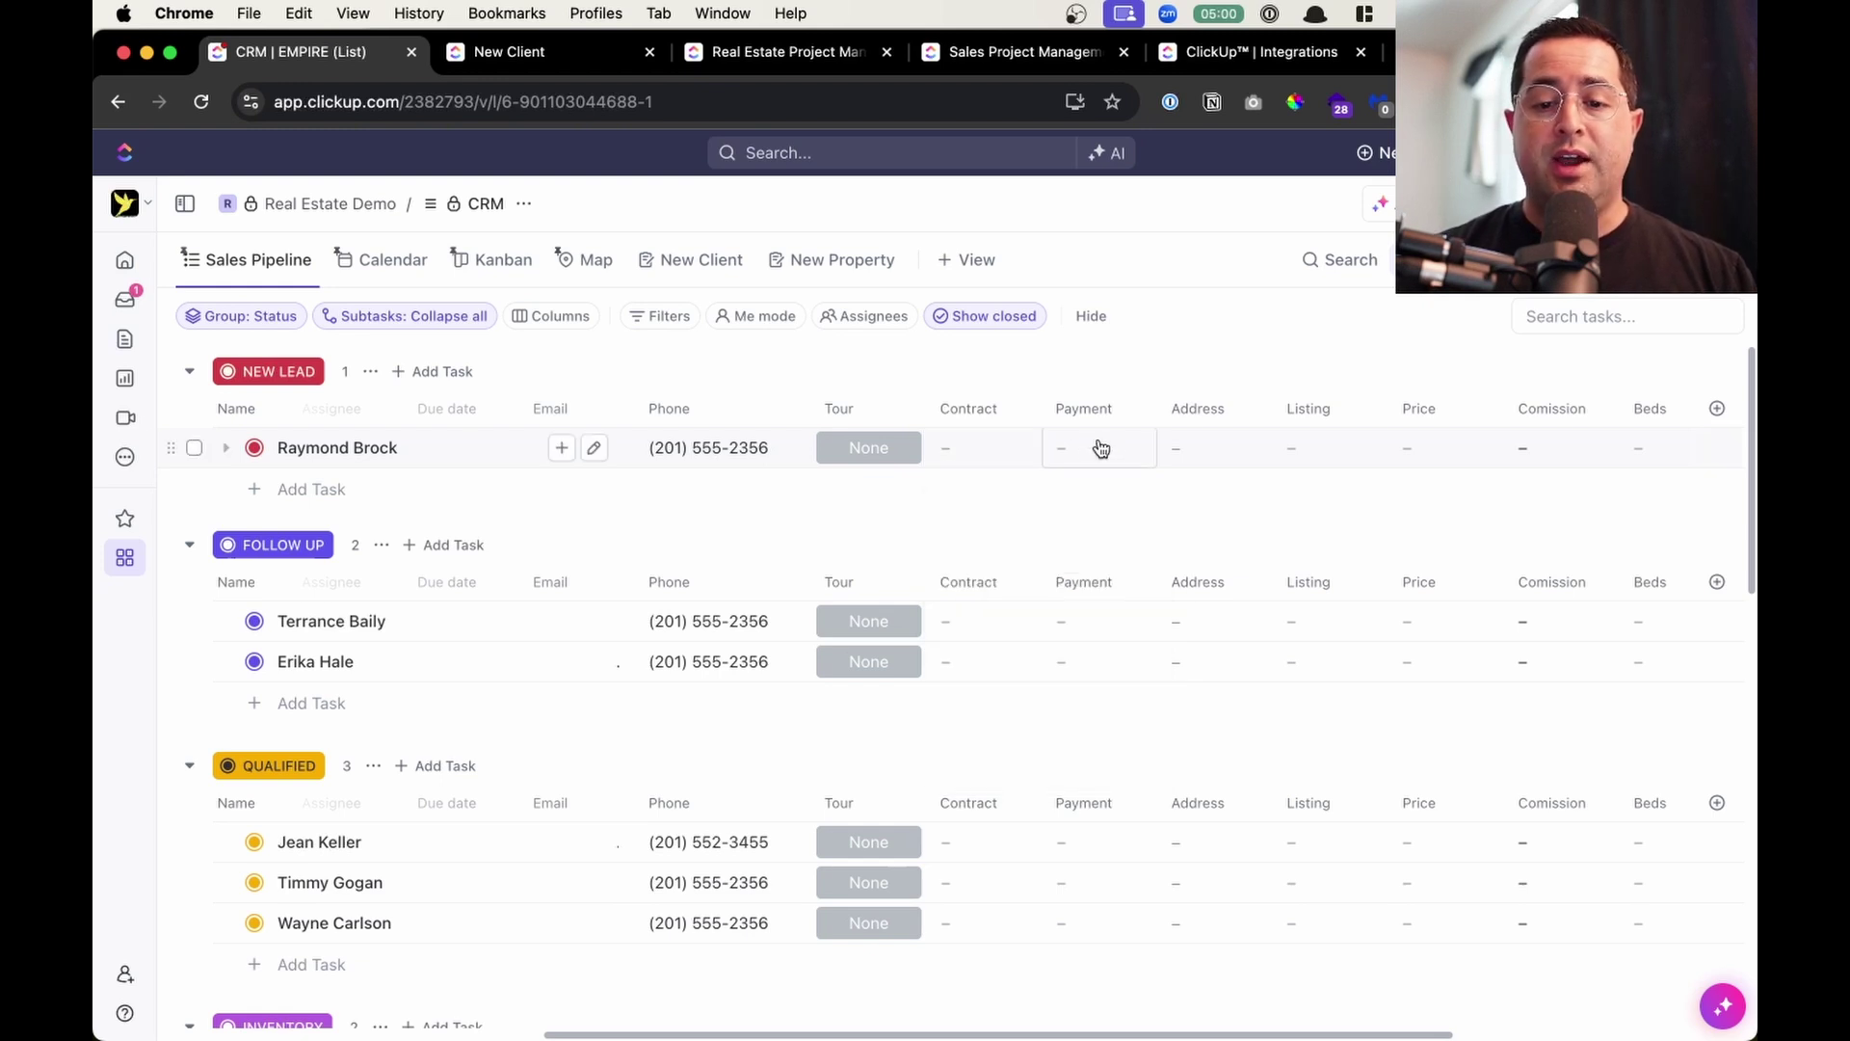
{"action": "left_click", "coordinate": [1103, 446]}
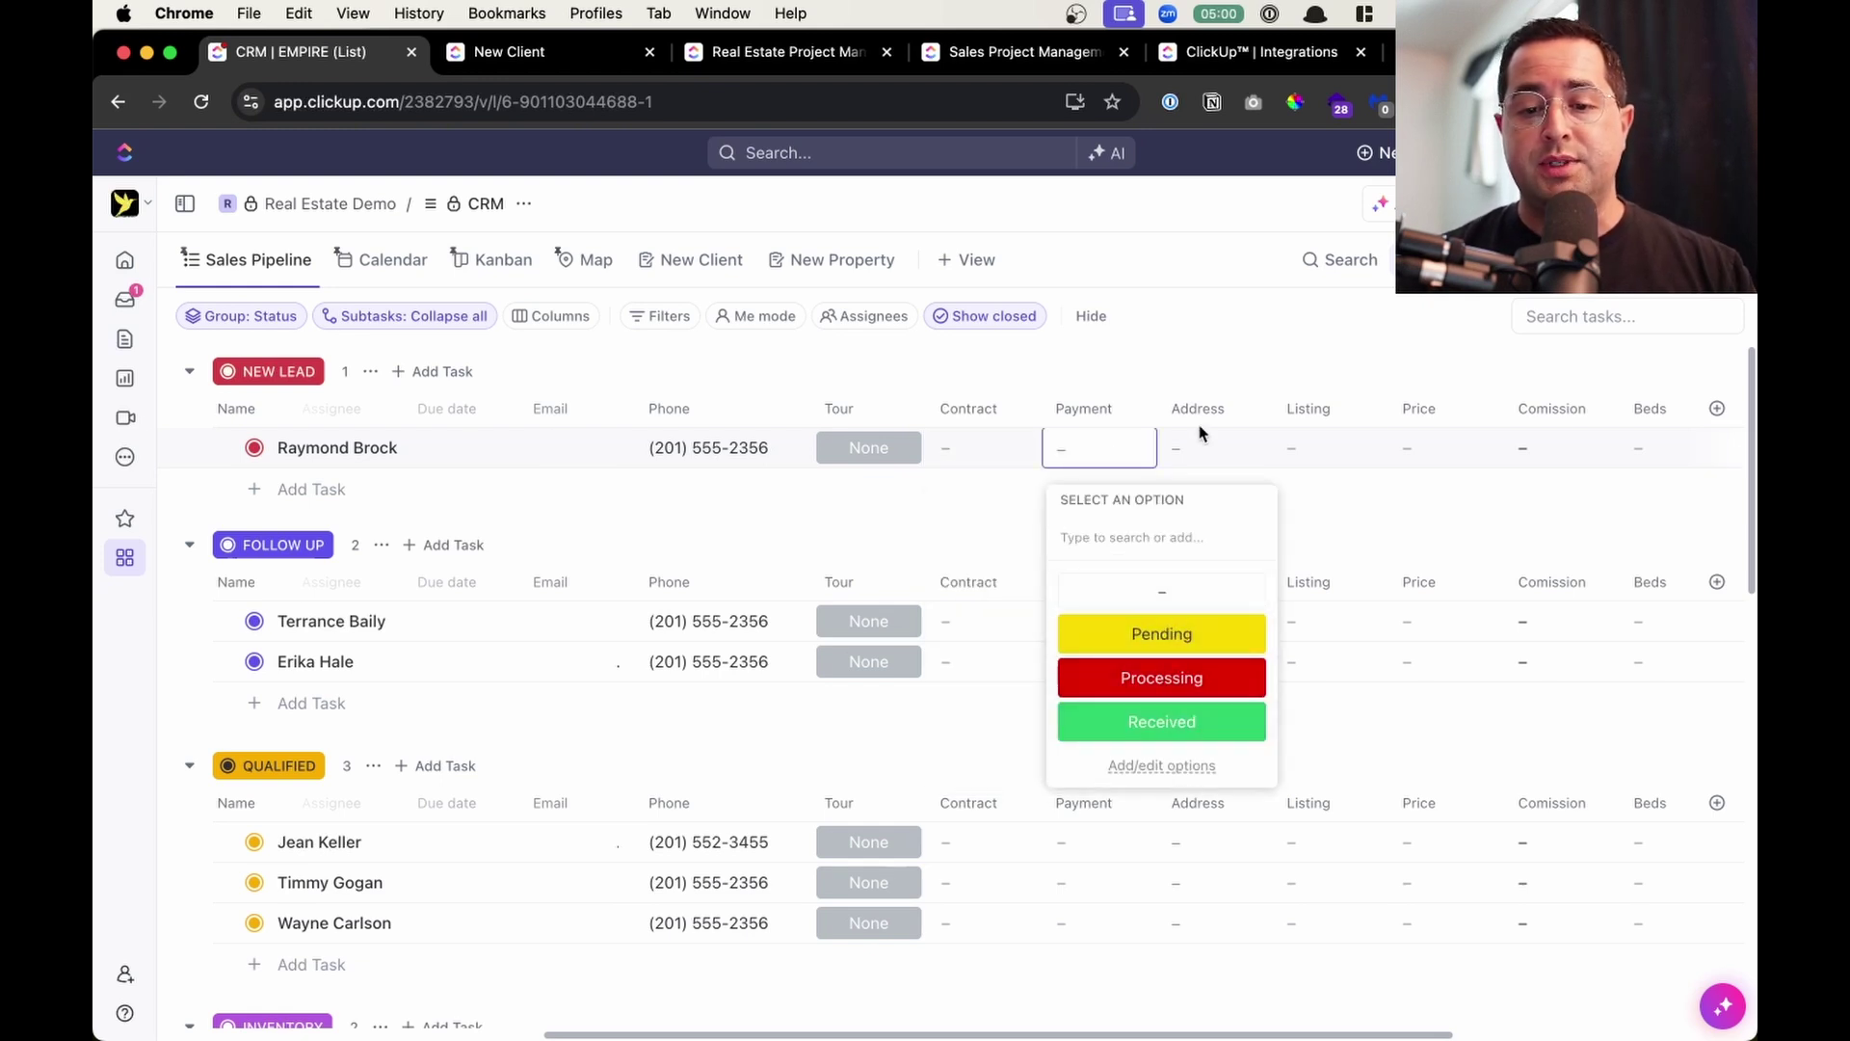
{"action": "left_click", "coordinate": [1200, 461]}
{"action": "left_click", "coordinate": [1213, 452]}
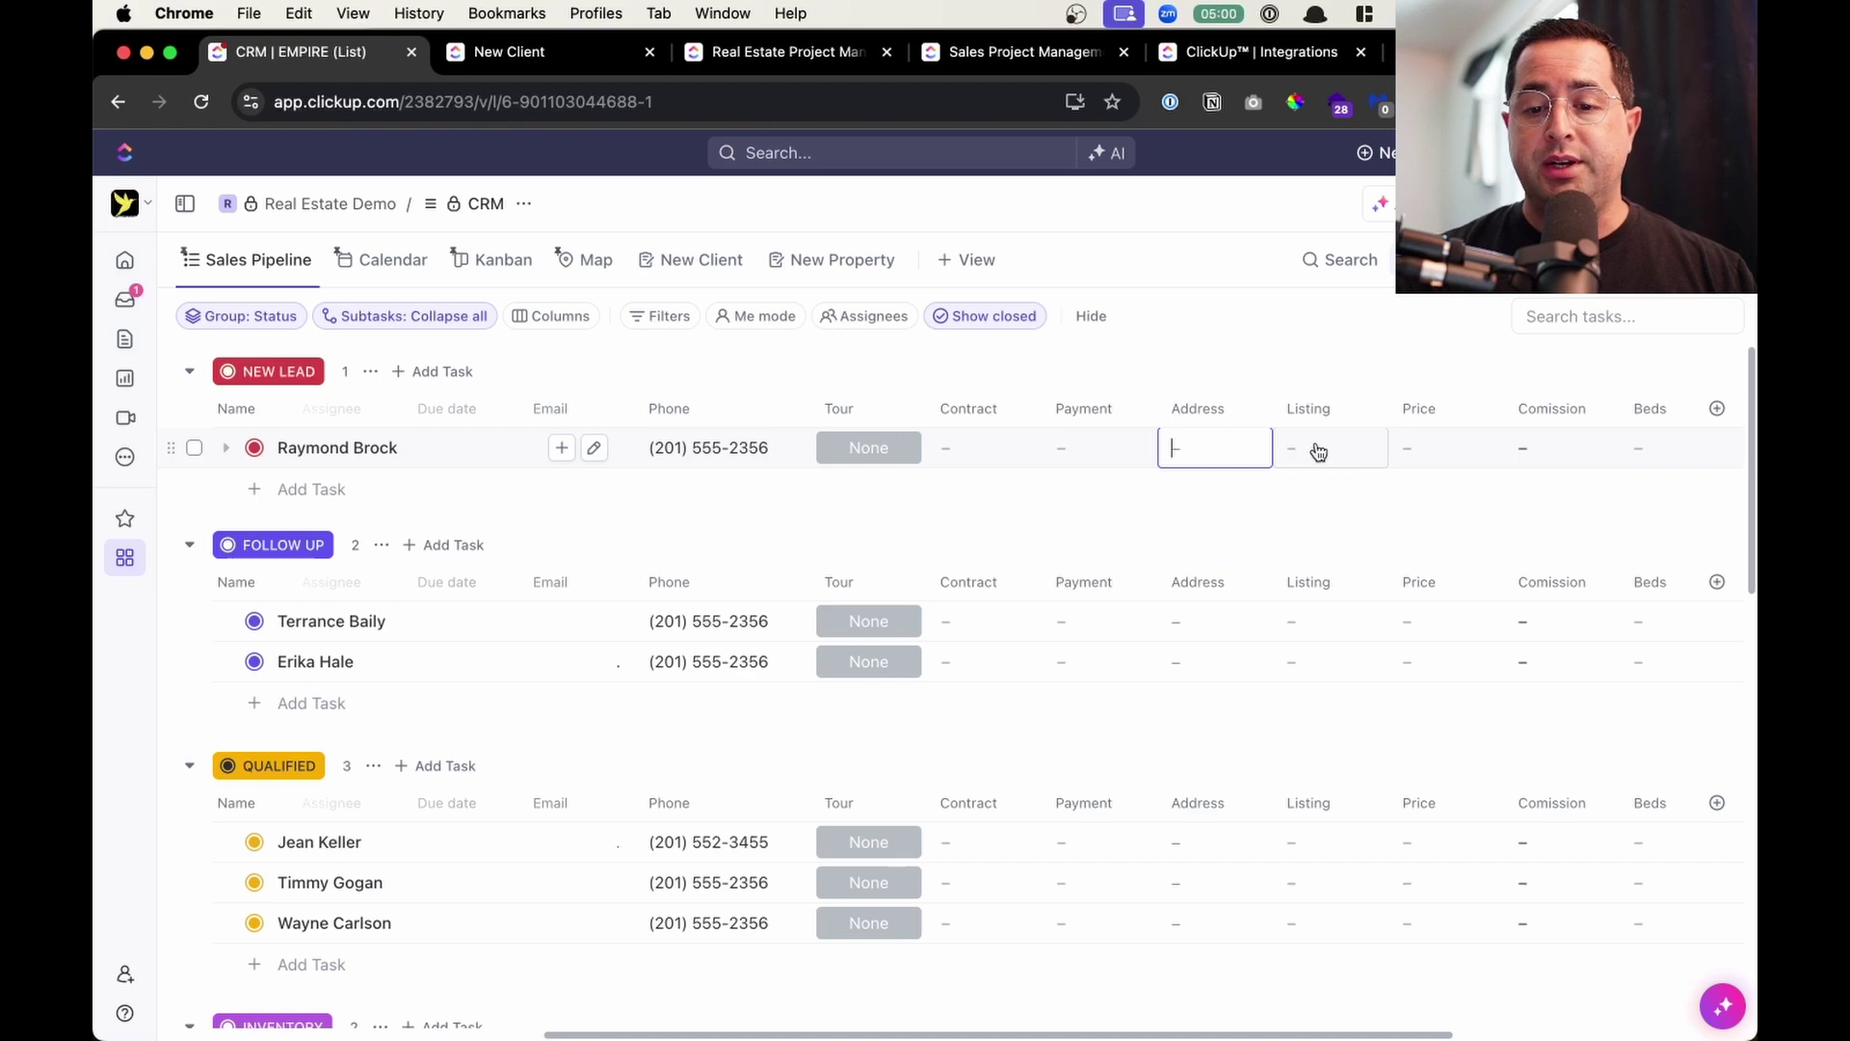
View the Zillow listing linked to the first client under Buyer Under Contract, and return to the CRM list.
{"action": "scroll", "coordinate": [1317, 448], "scroll_direction": "down", "scroll_amount": 15}
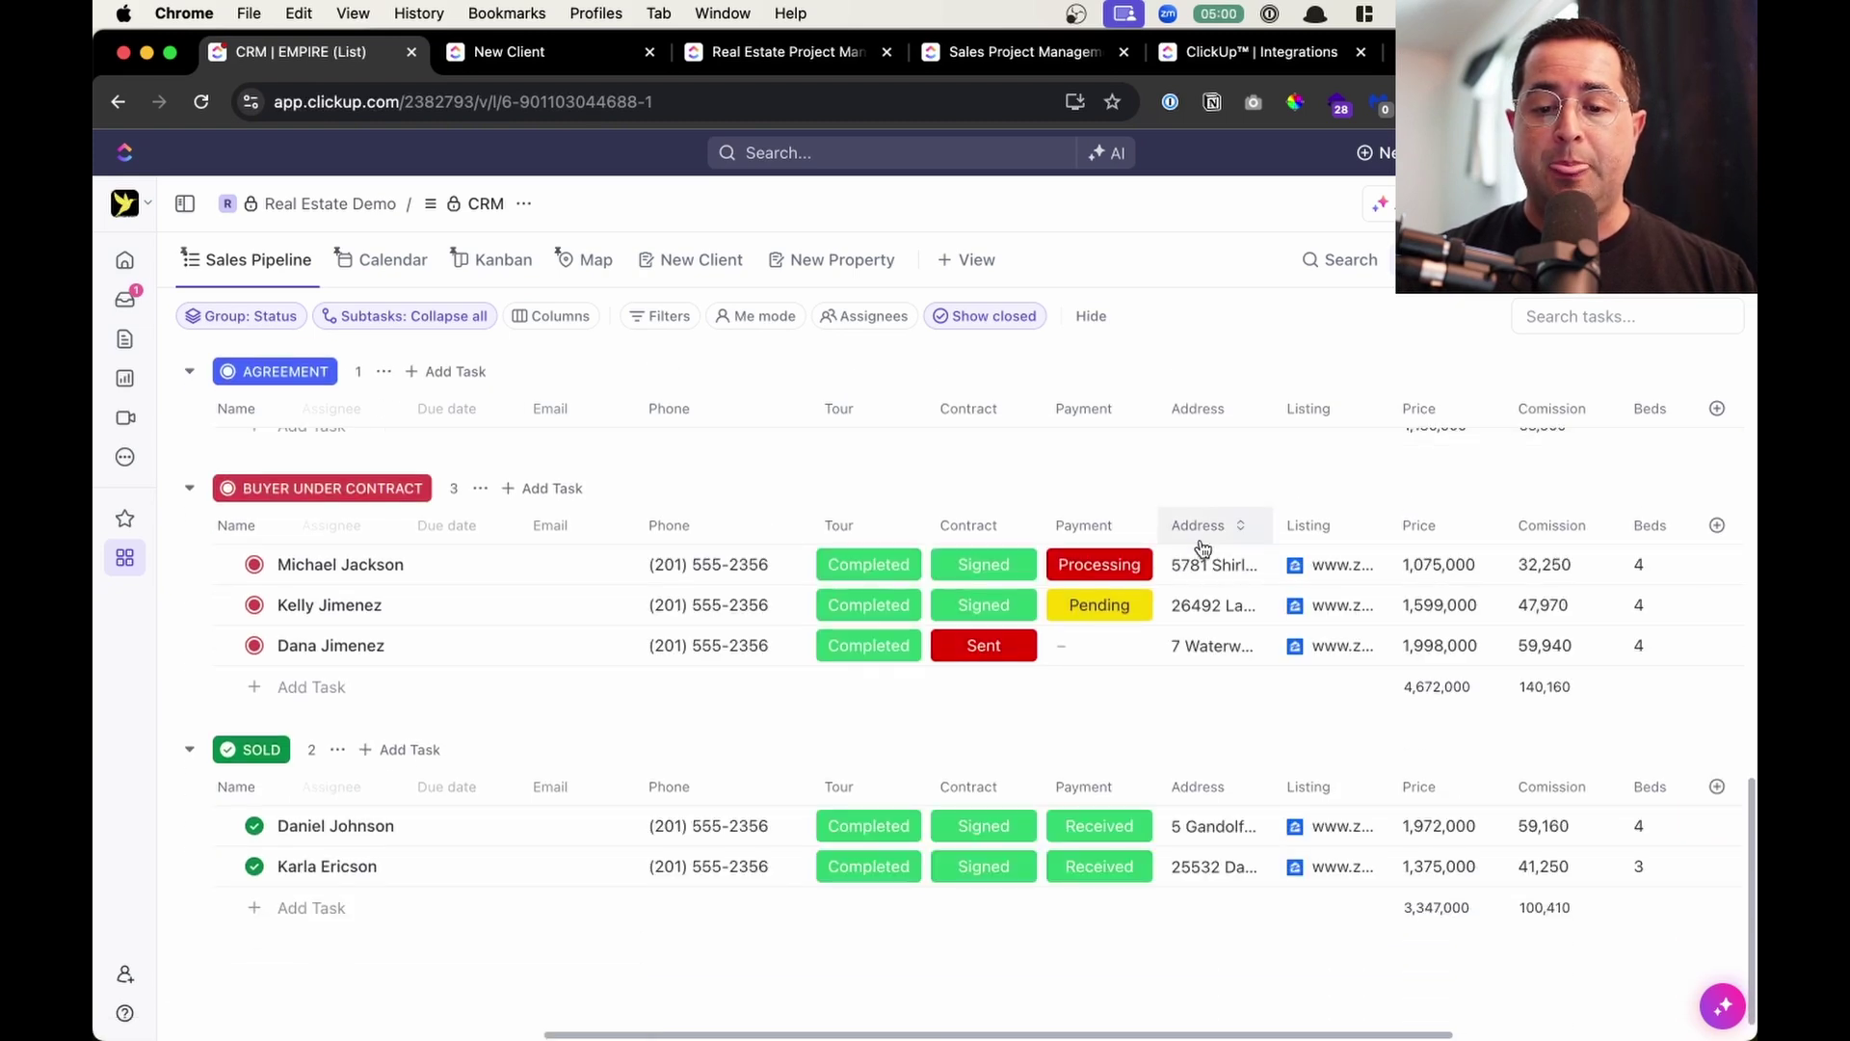
{"action": "left_click", "coordinate": [1340, 574]}
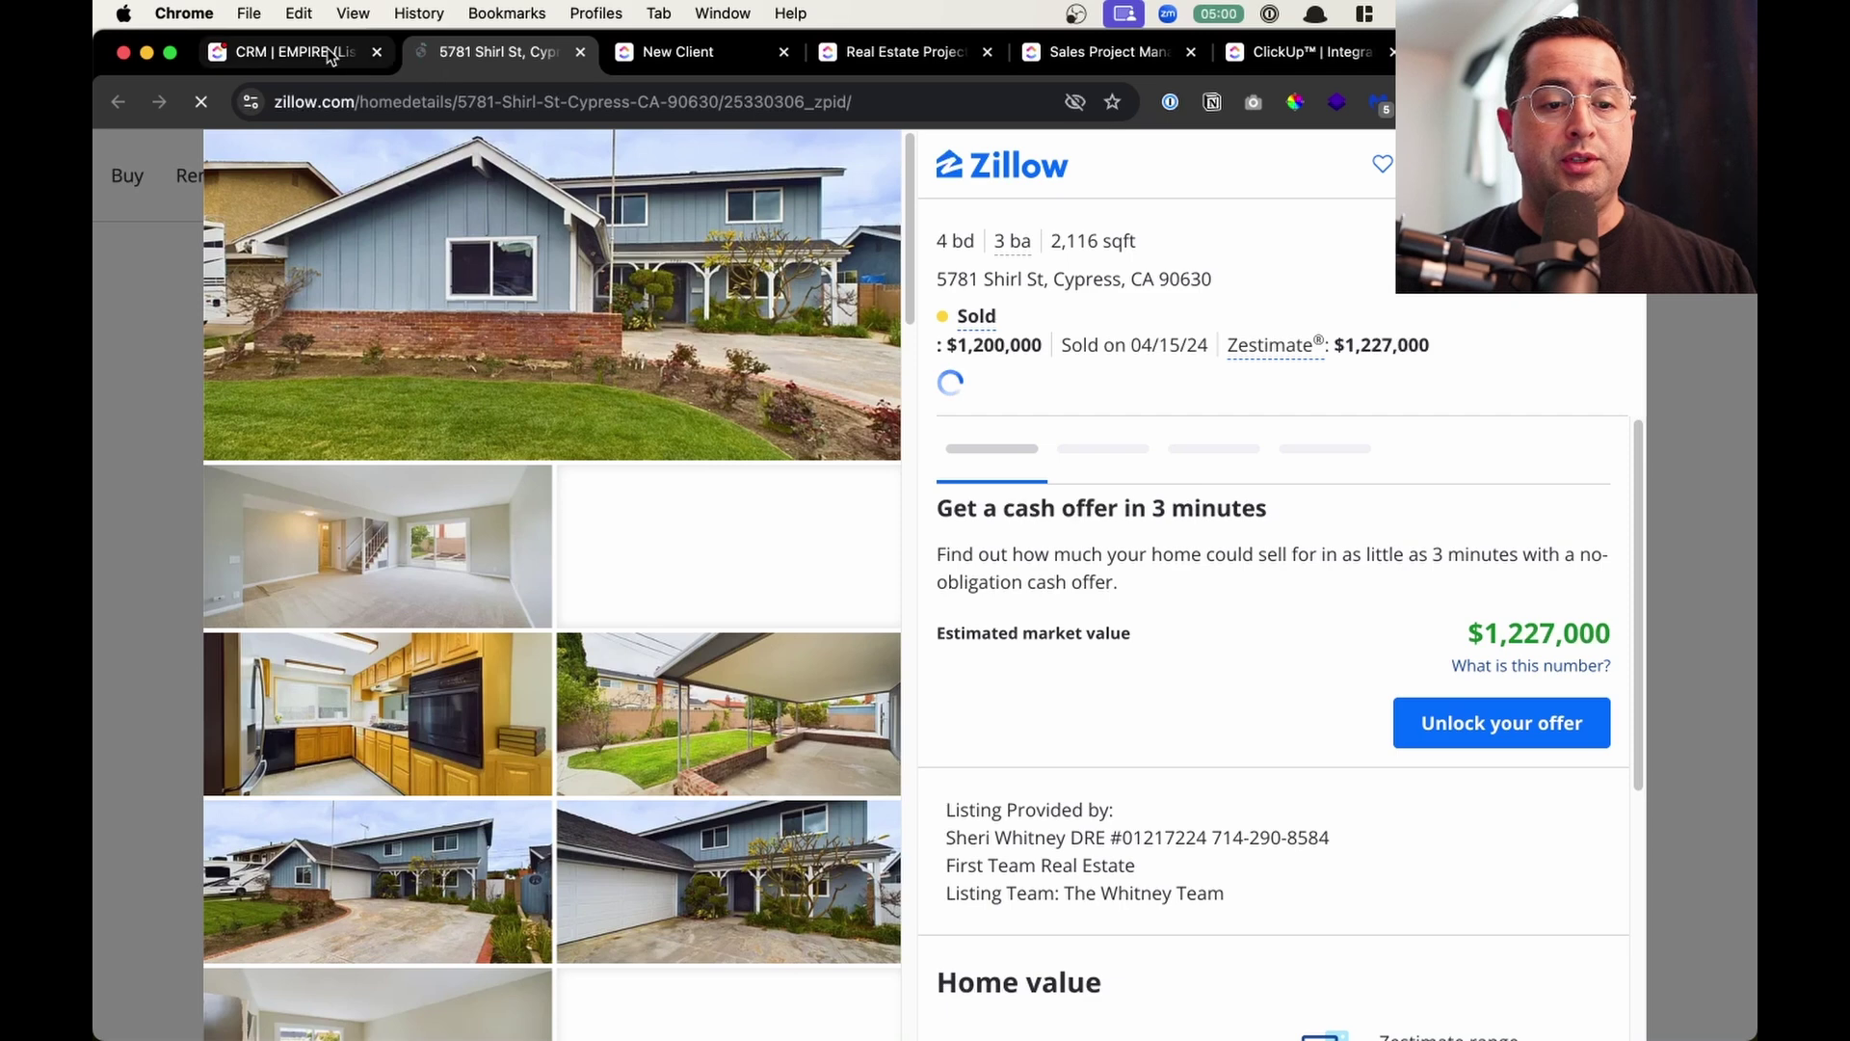
{"action": "left_click", "coordinate": [329, 56]}
Examine the Price, Comission, Beds, Bath, Sq Ft. and Closing columns for the contract and sold clients.
{"action": "scroll", "coordinate": [1272, 756], "scroll_direction": "right", "scroll_amount": 5}
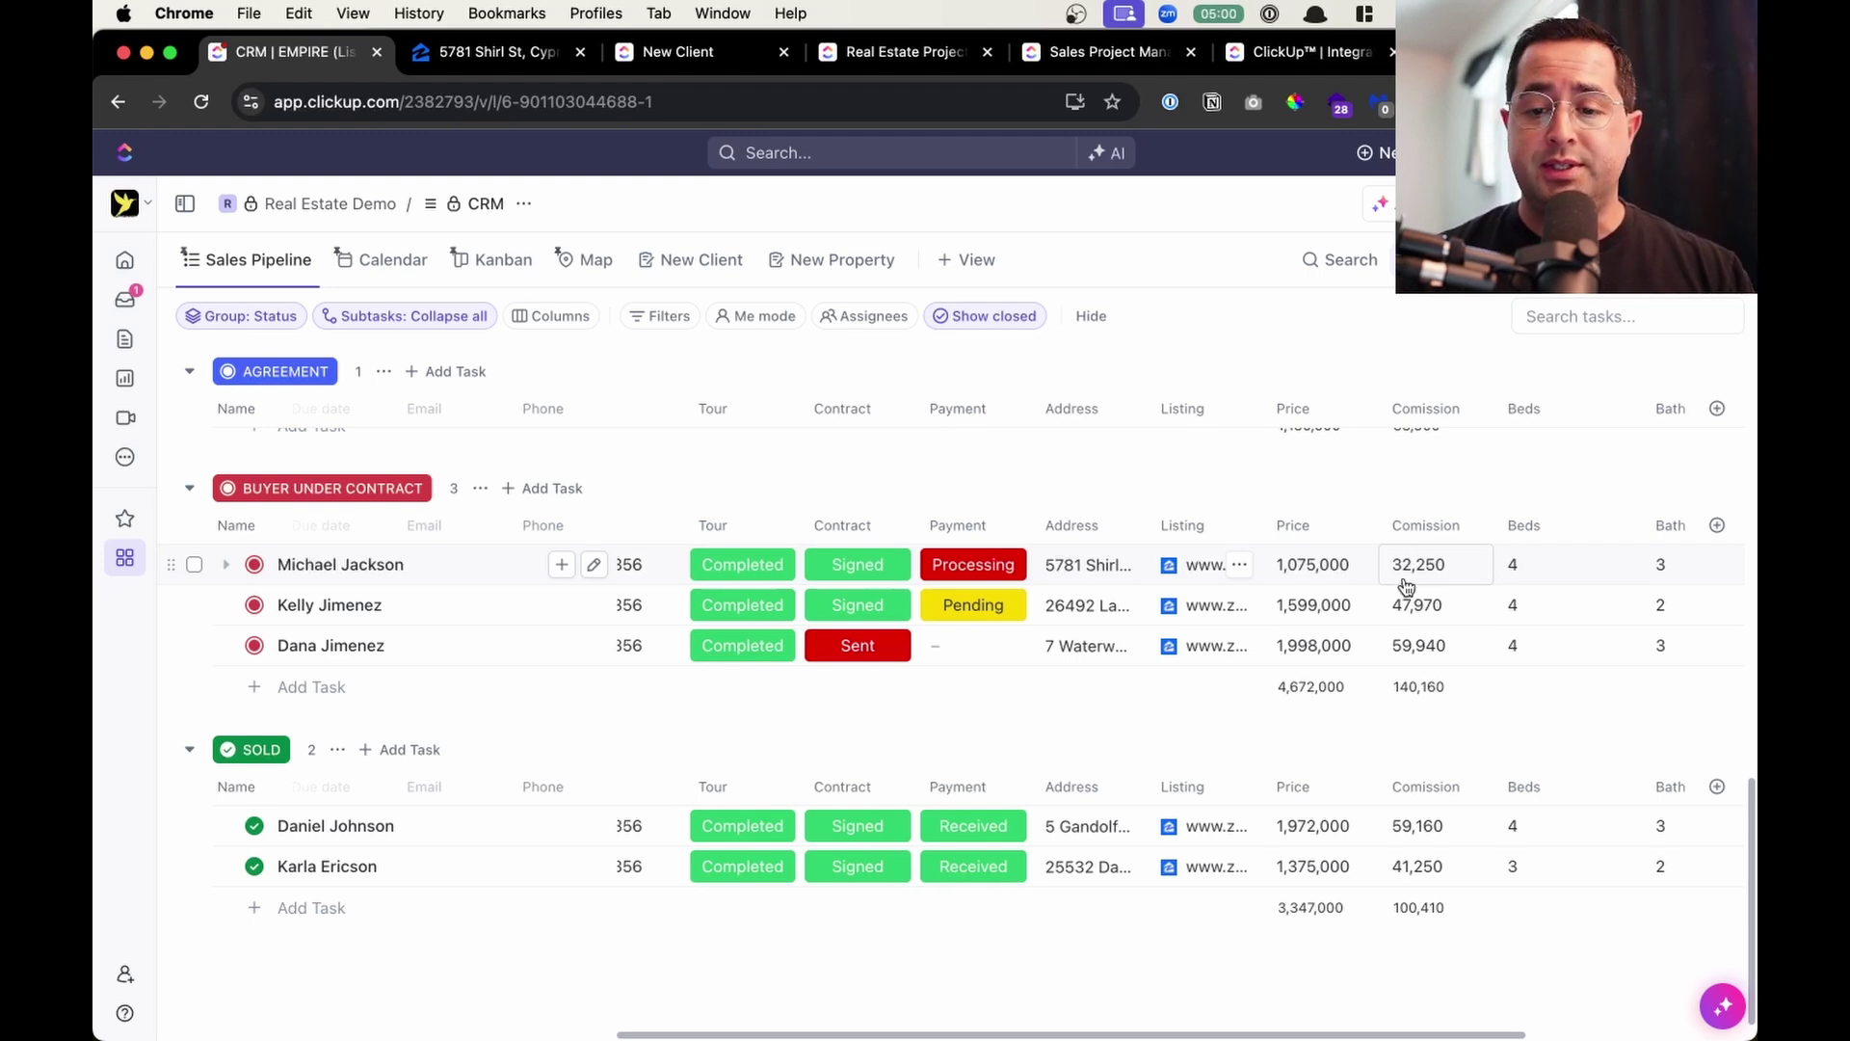
{"action": "scroll", "coordinate": [1407, 586], "scroll_direction": "right", "scroll_amount": 8}
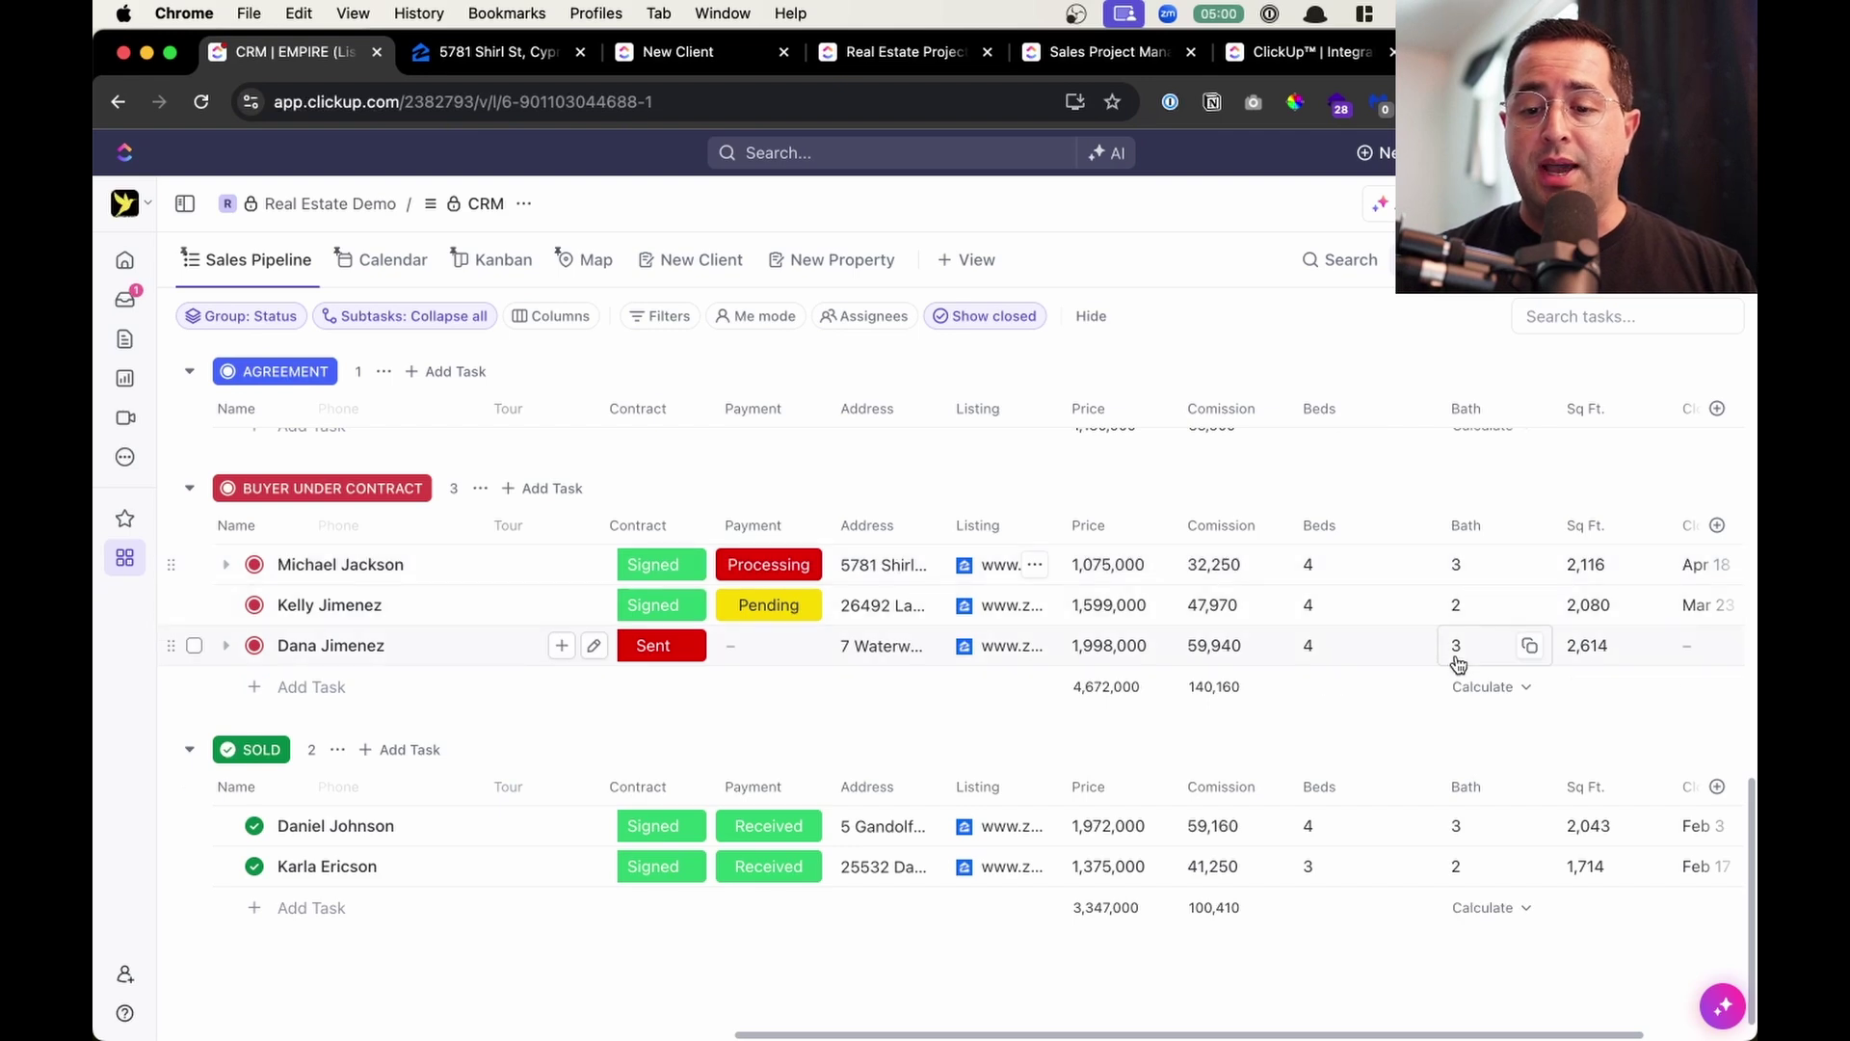
{"action": "scroll", "coordinate": [1459, 665], "scroll_direction": "right", "scroll_amount": 4}
{"action": "scroll", "coordinate": [1460, 665], "scroll_direction": "right", "scroll_amount": 1}
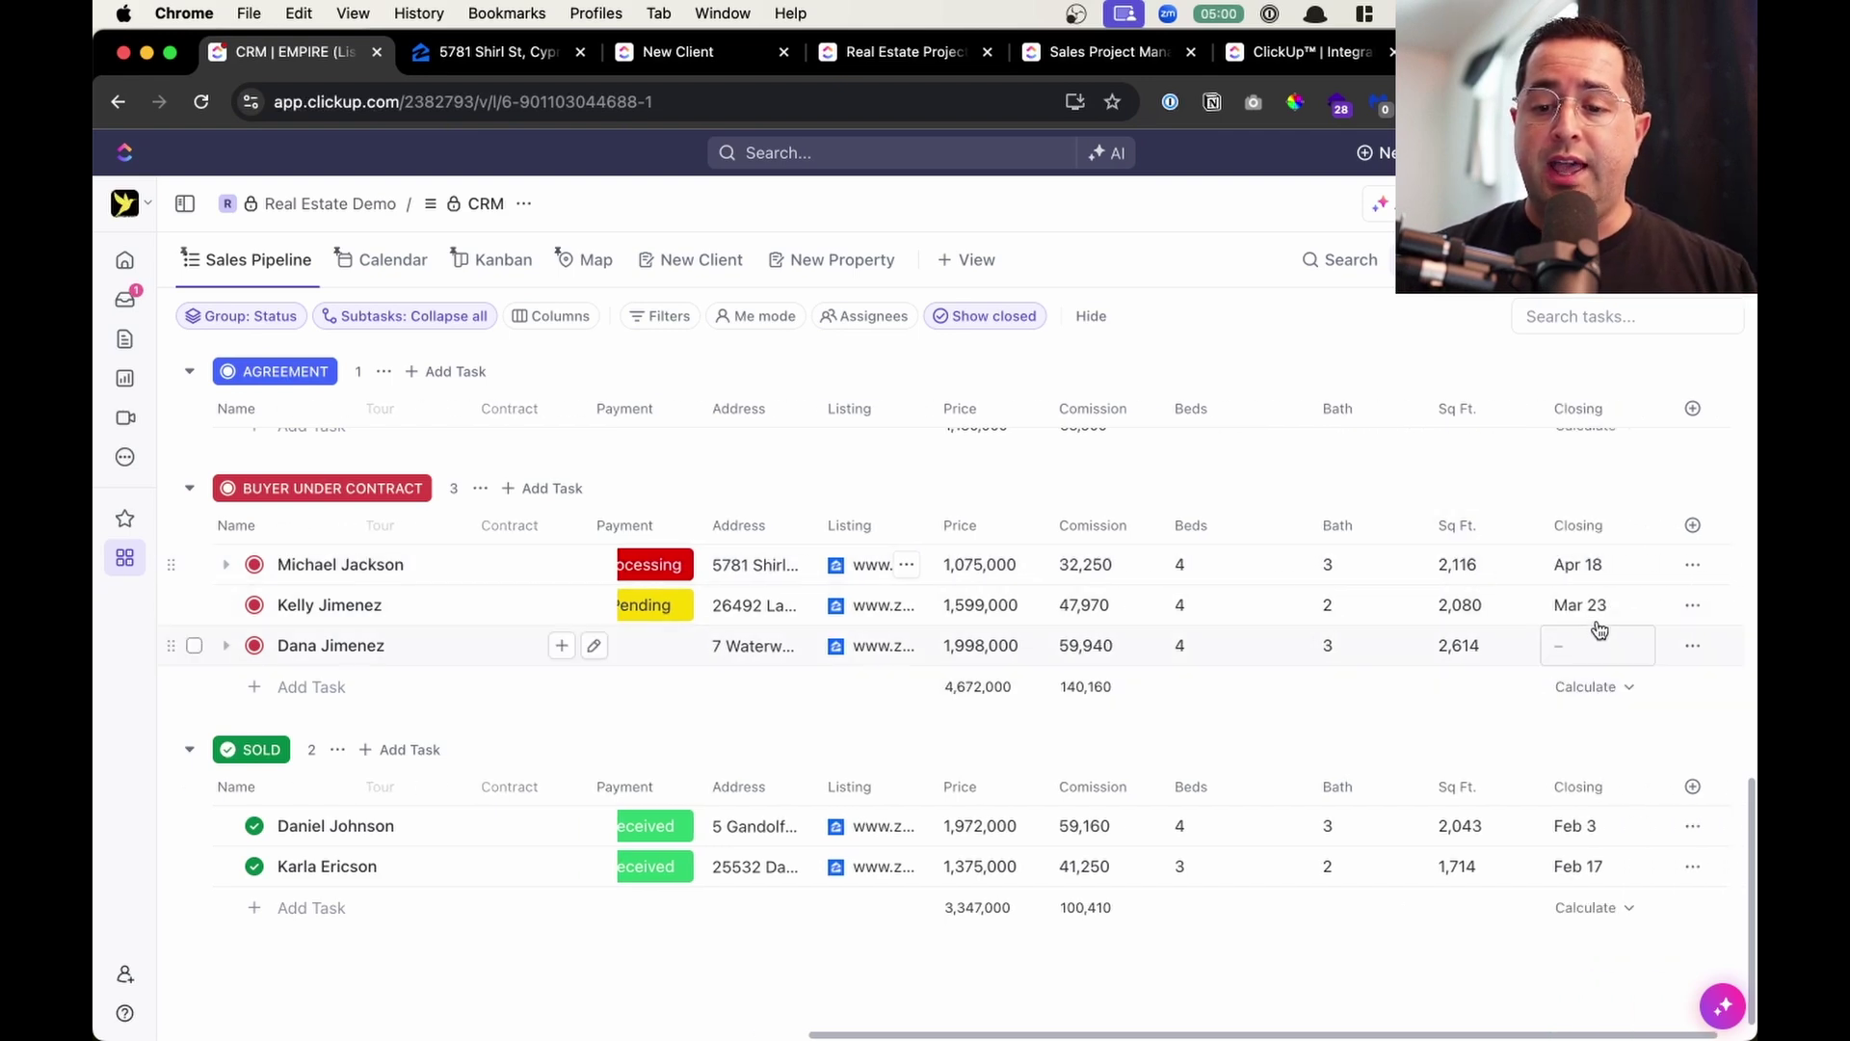
{"action": "scroll", "coordinate": [1590, 645], "scroll_direction": "right", "scroll_amount": 2}
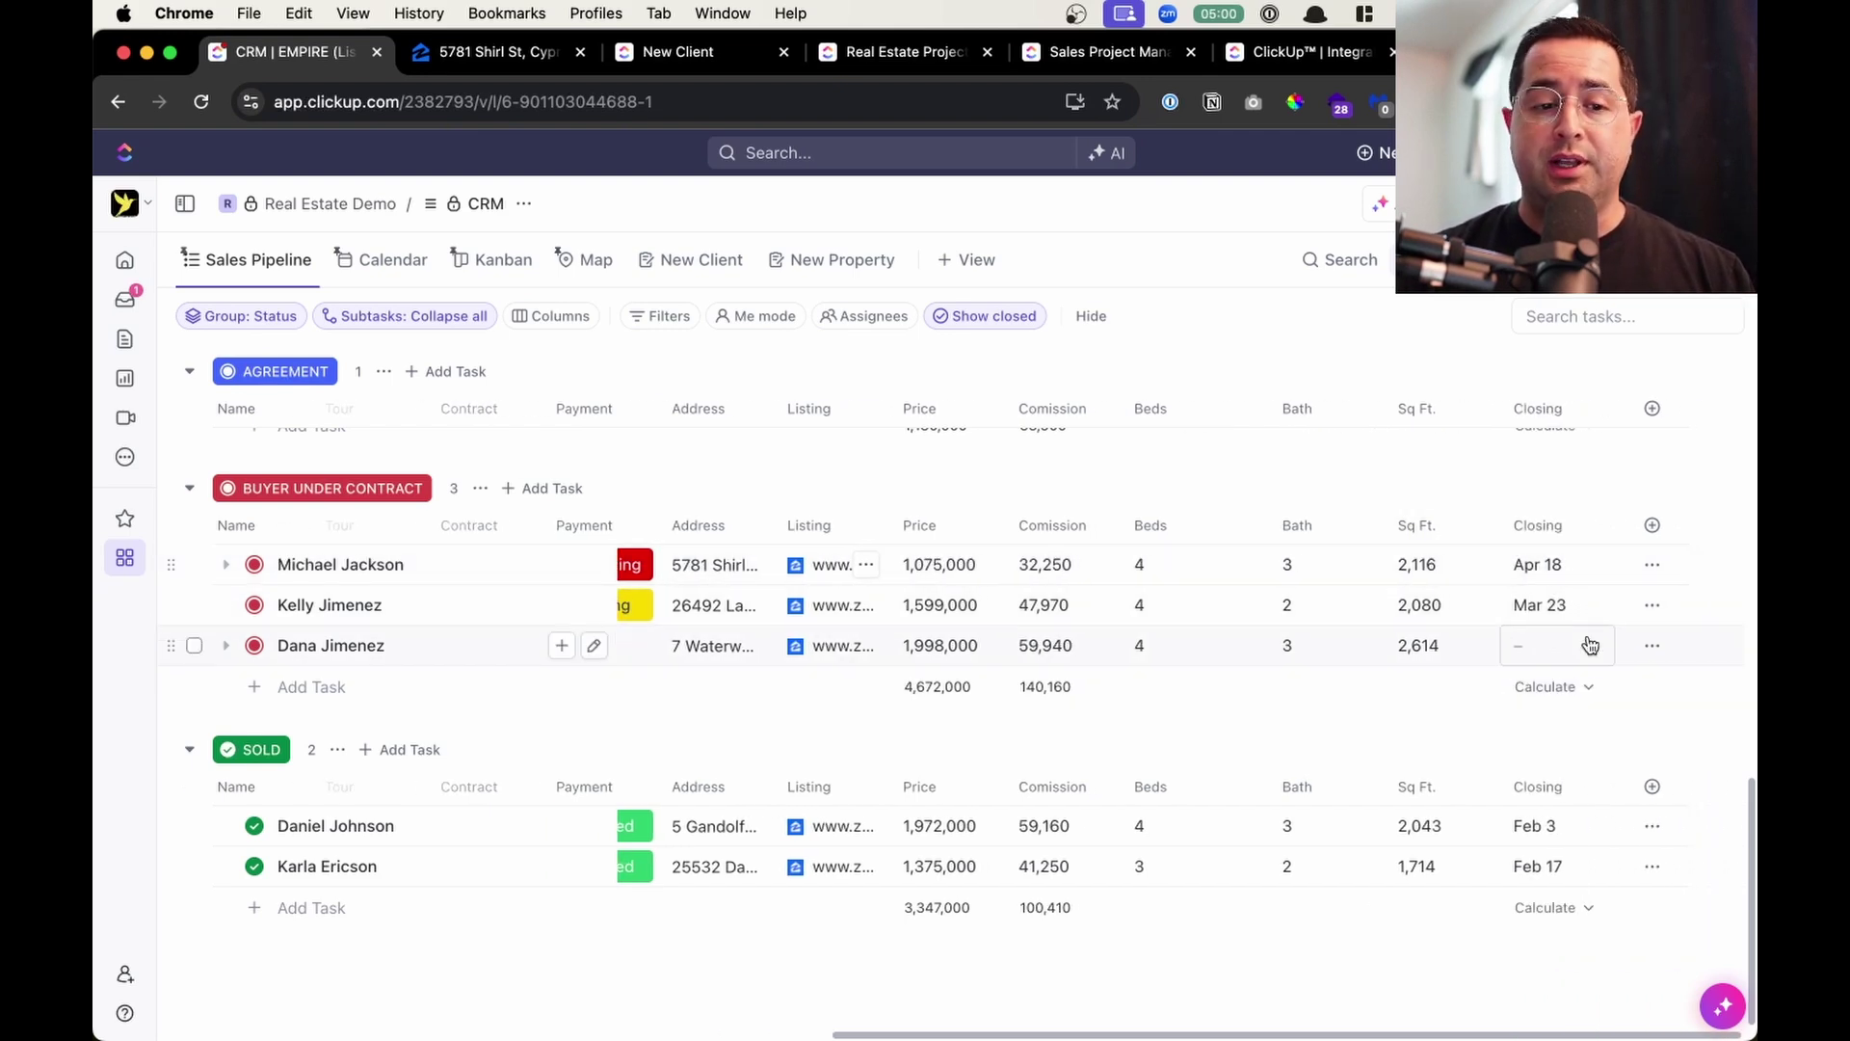
{"action": "scroll", "coordinate": [1588, 645], "scroll_direction": "left", "scroll_amount": 10}
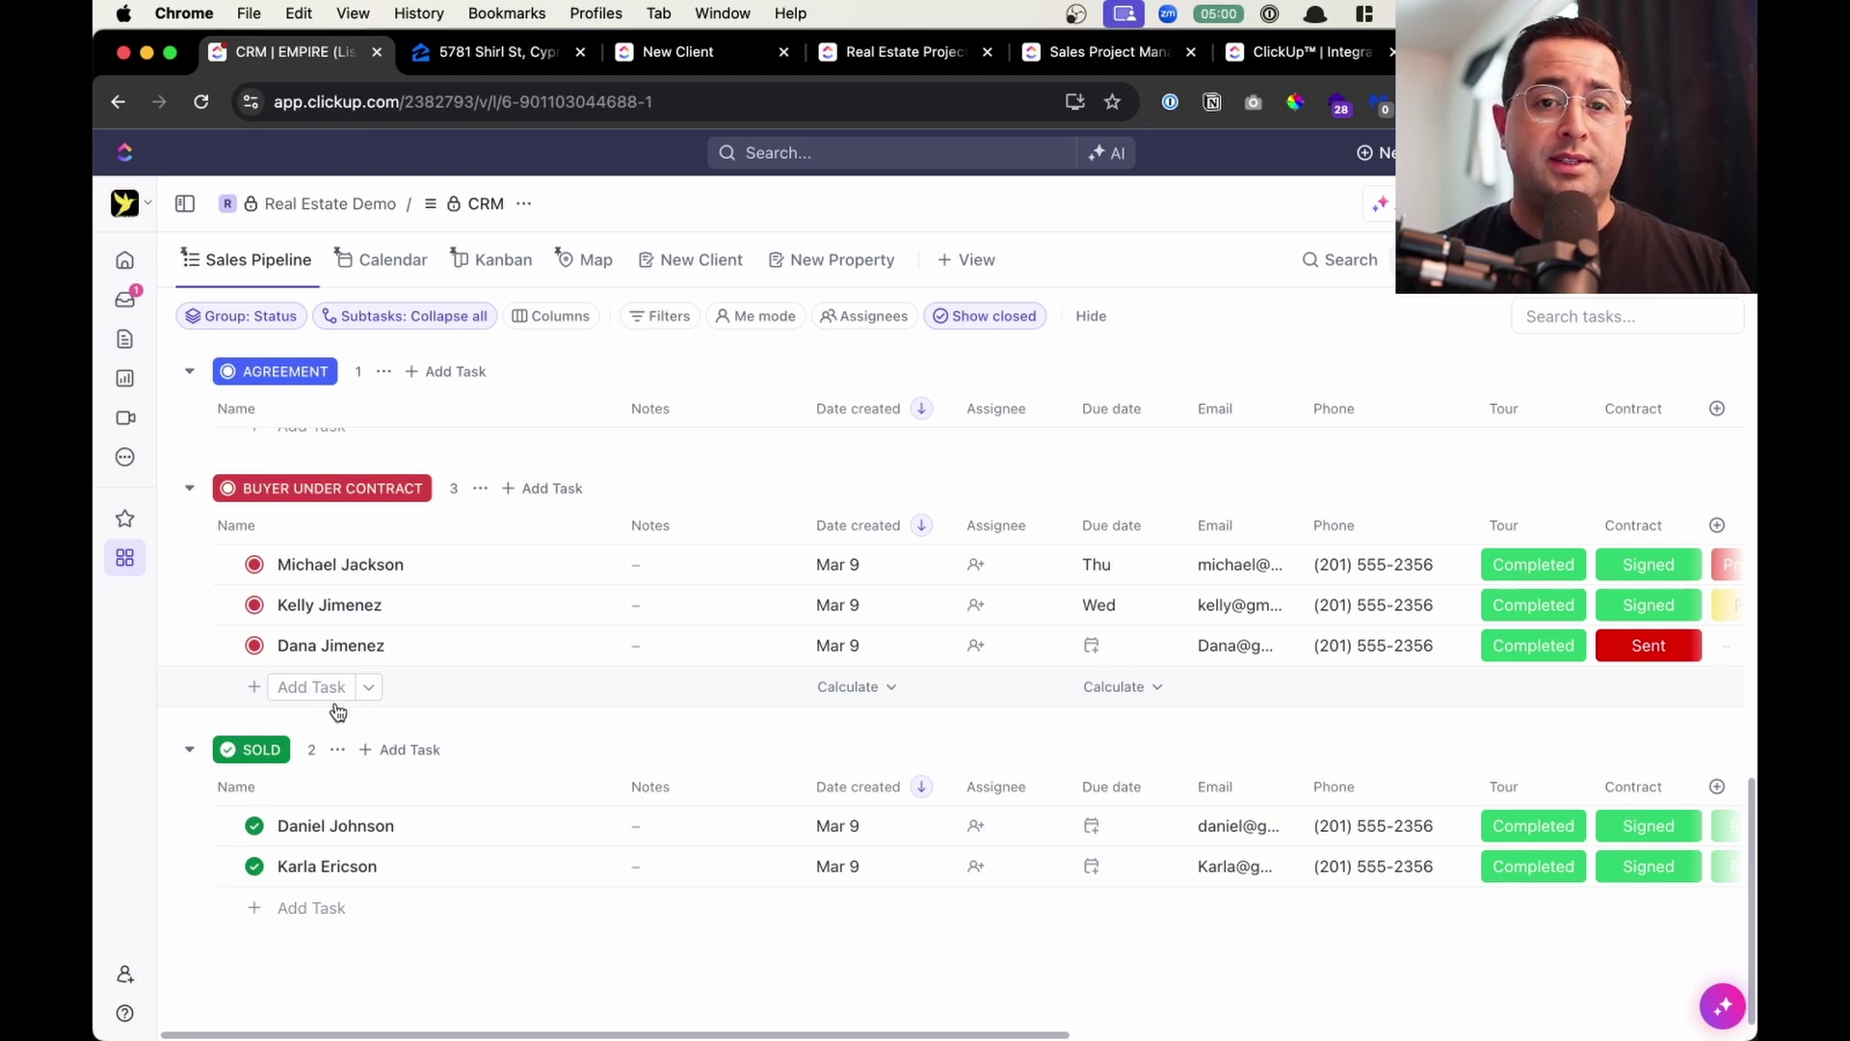
Show the CRM in the Calendar view and look over the client tasks scheduled in late August 2024.
{"action": "left_click", "coordinate": [390, 261]}
{"action": "scroll", "coordinate": [990, 757], "scroll_direction": "down", "scroll_amount": 3}
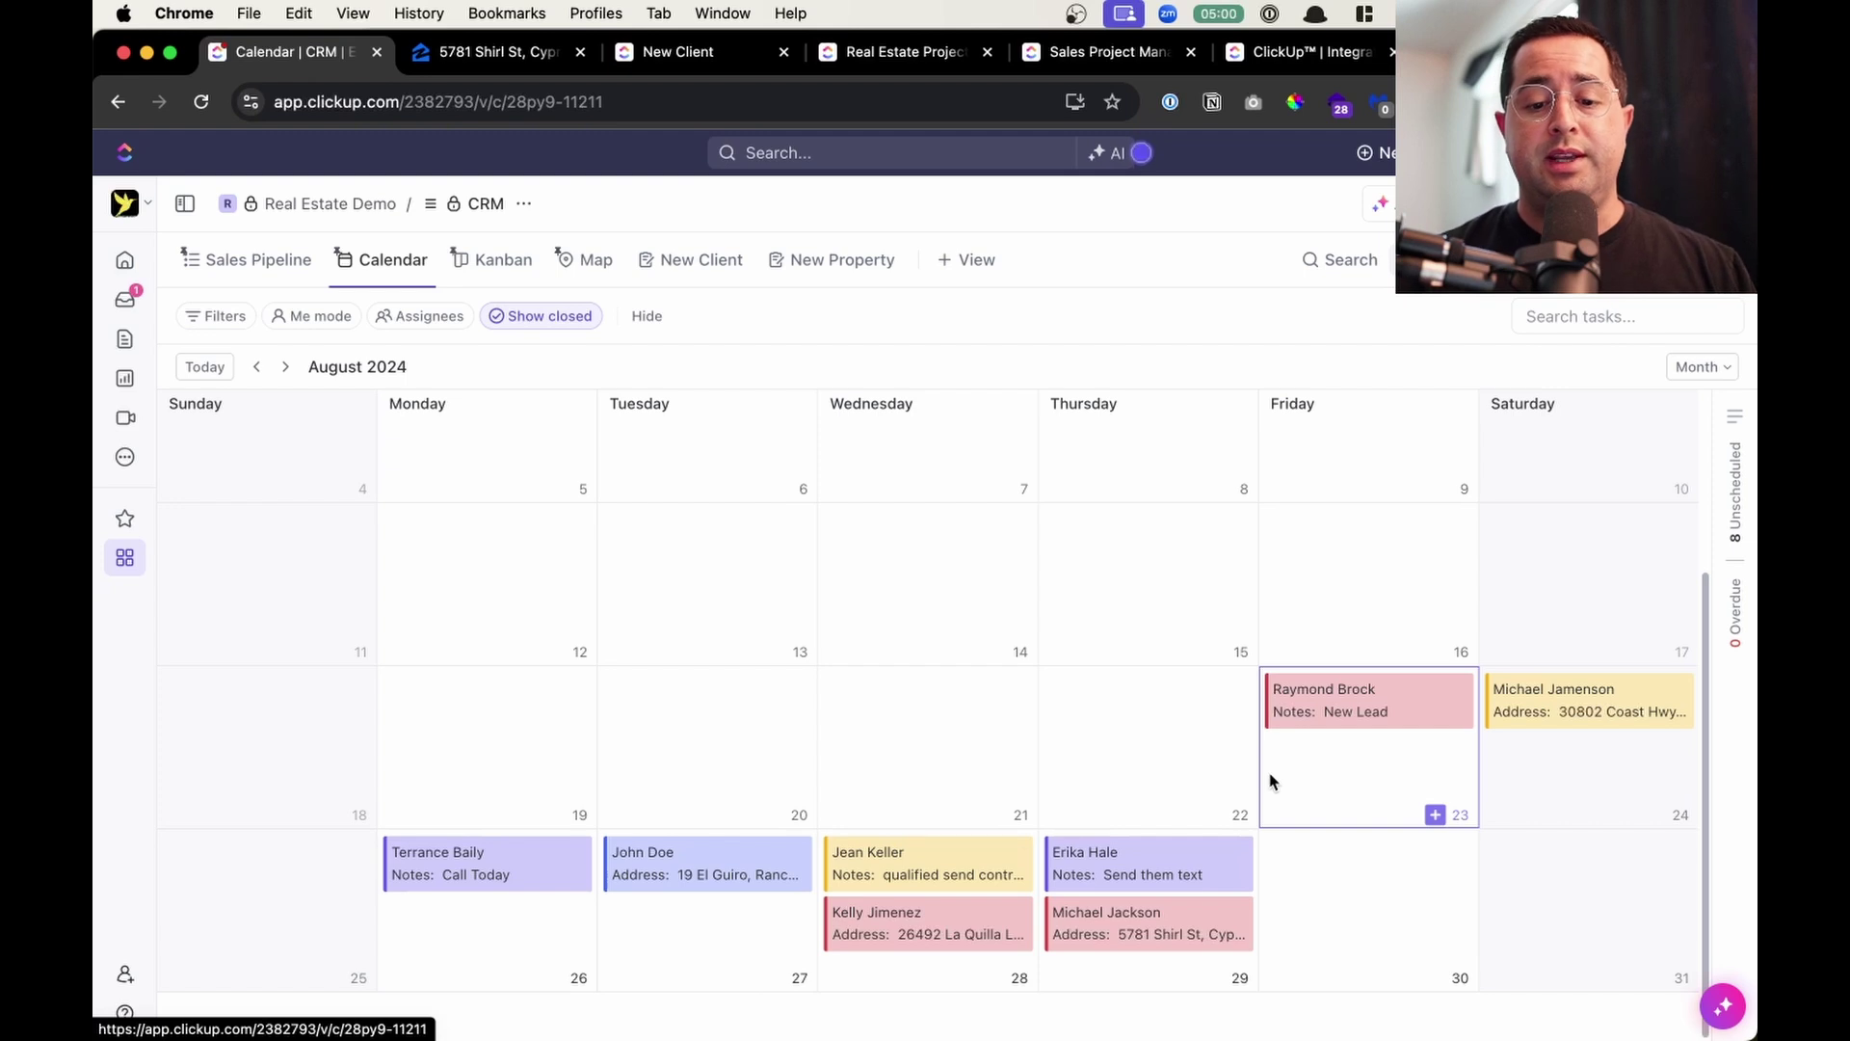
Show the CRM in the Kanban view and move the New Lead client's card to the Follow Up column.
{"action": "left_click", "coordinate": [501, 267]}
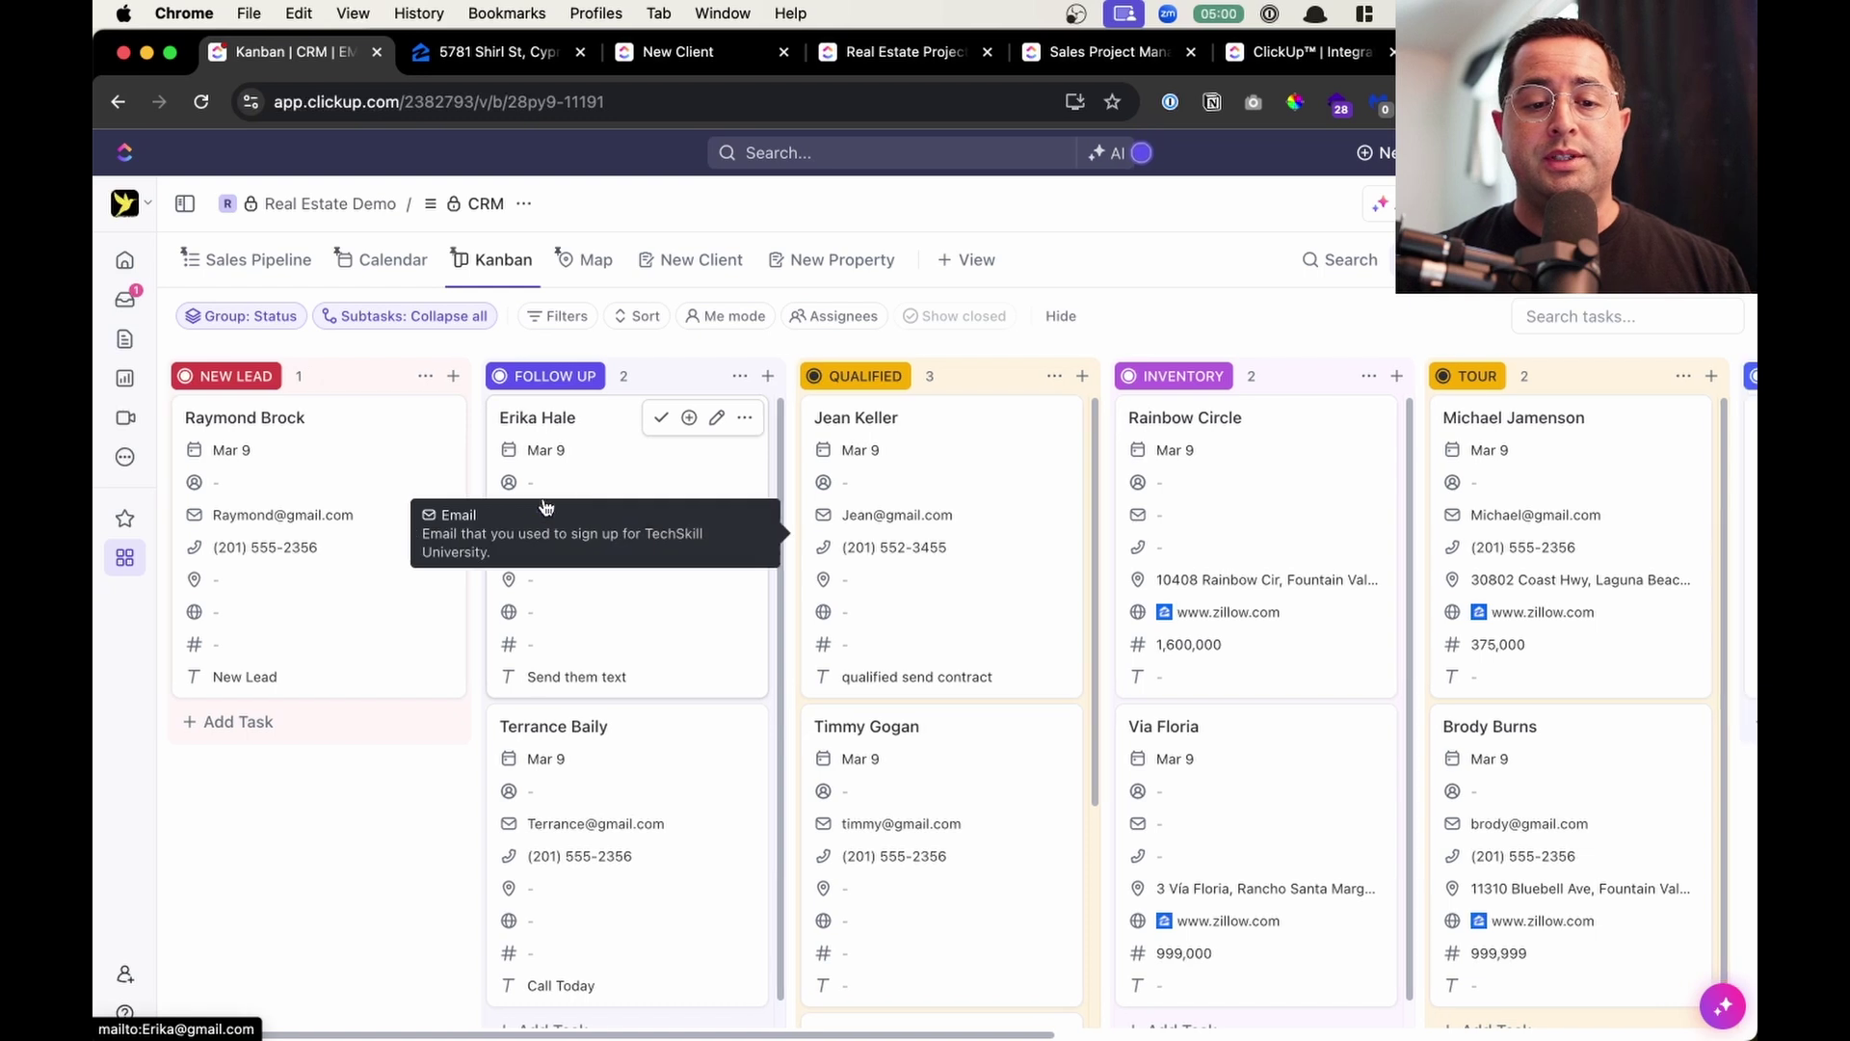
{"action": "scroll", "coordinate": [545, 506], "scroll_direction": "right", "scroll_amount": 2}
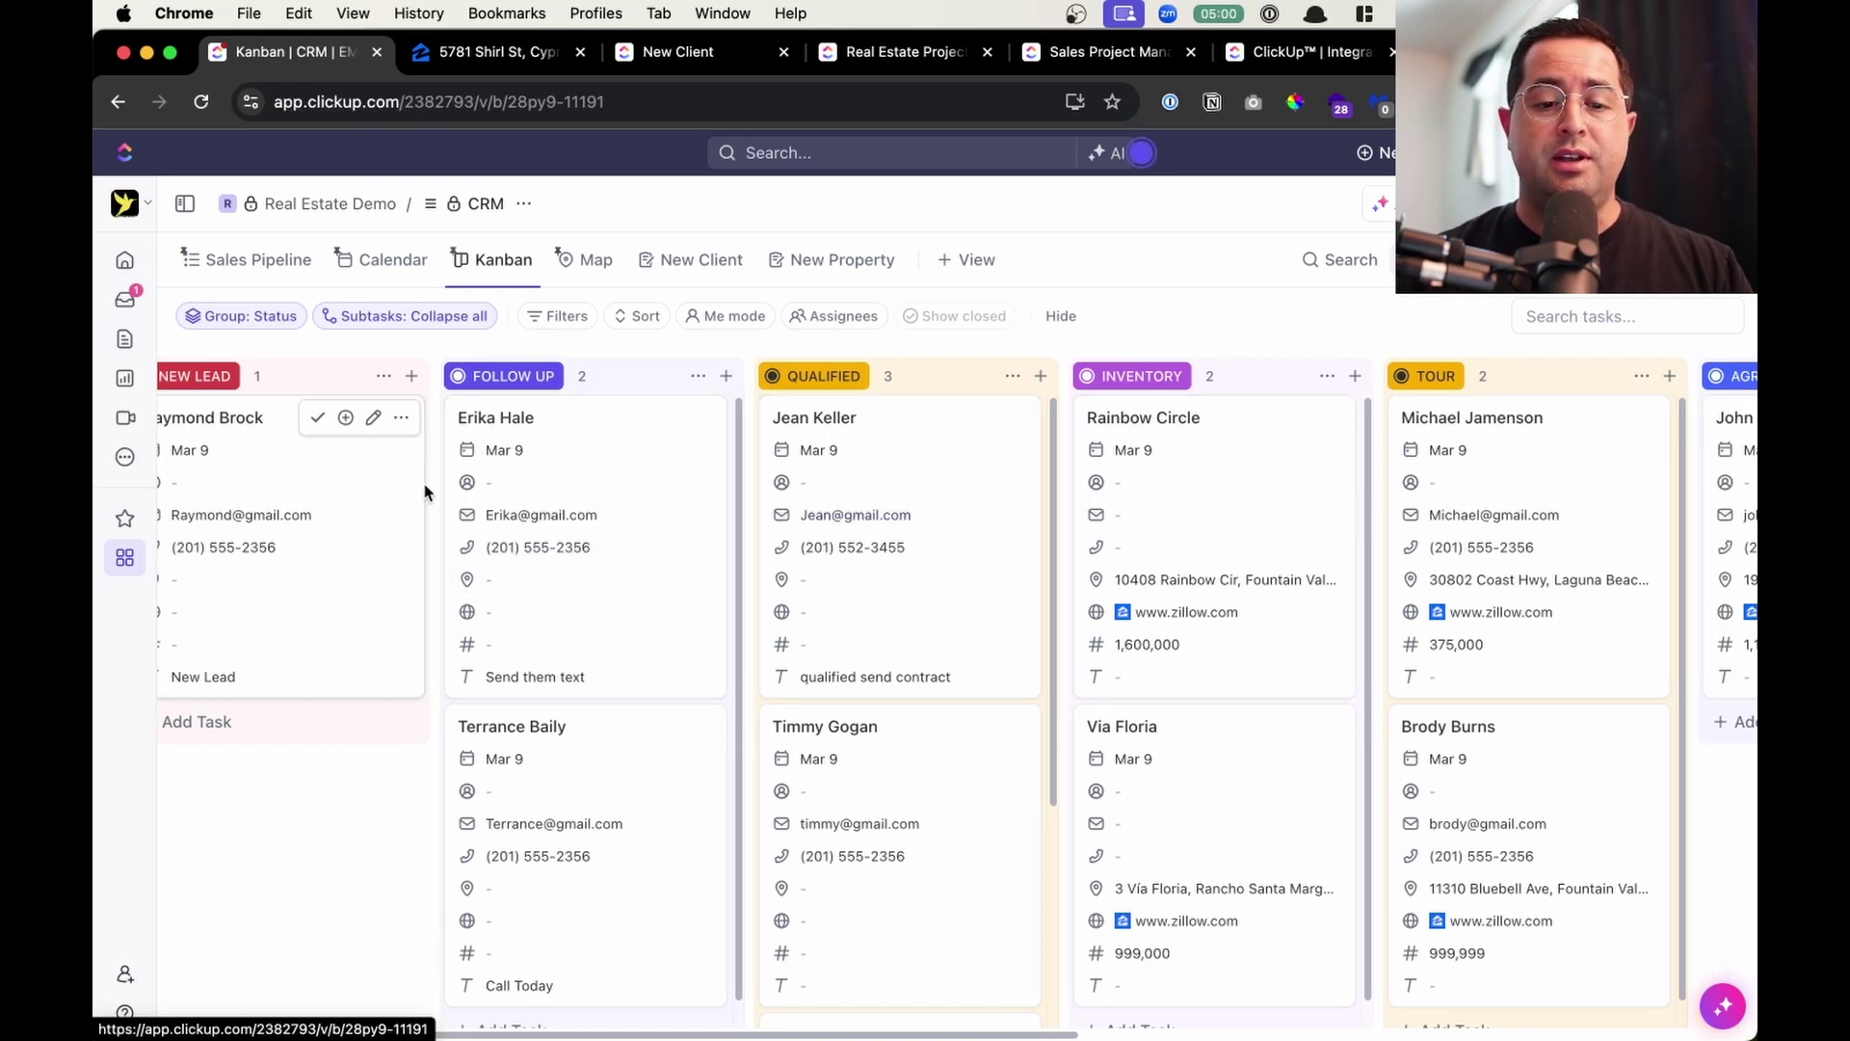
{"action": "scroll", "coordinate": [422, 487], "scroll_direction": "left", "scroll_amount": 2}
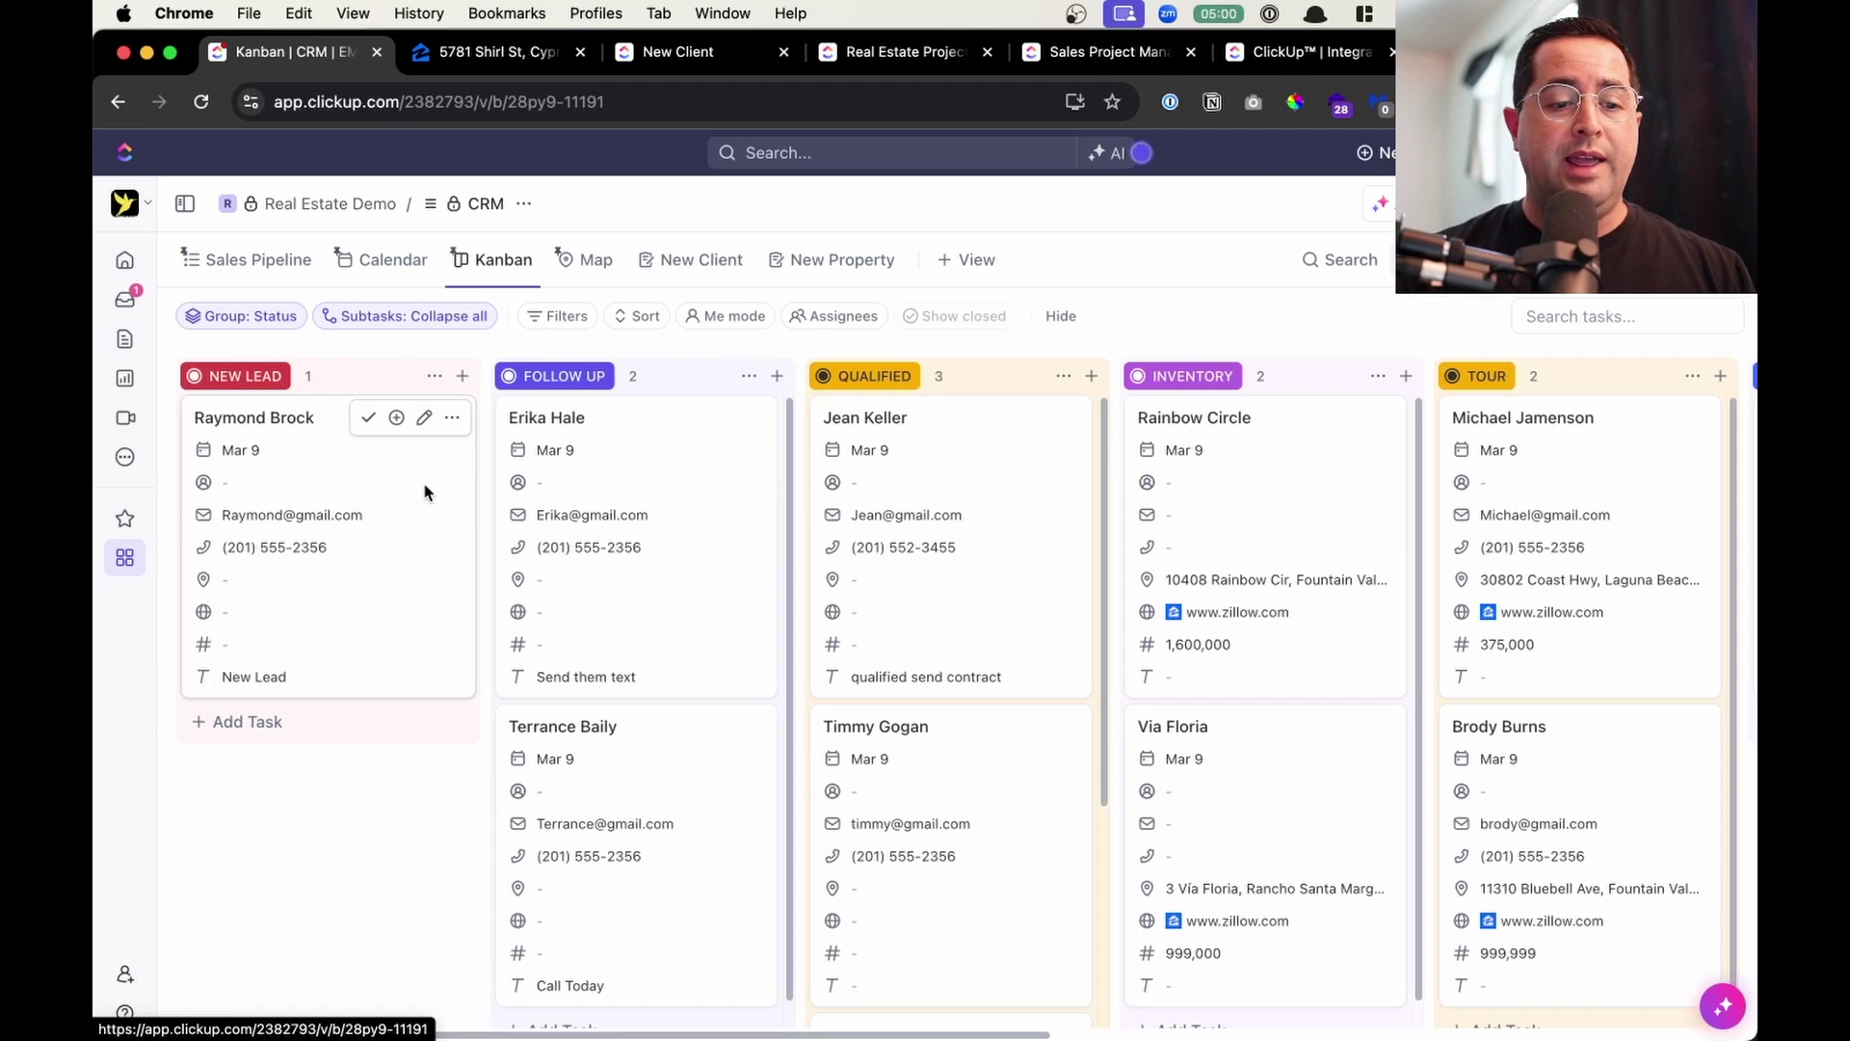
{"action": "left_click_drag", "start_coordinate": [263, 500], "coordinate": [536, 506]}
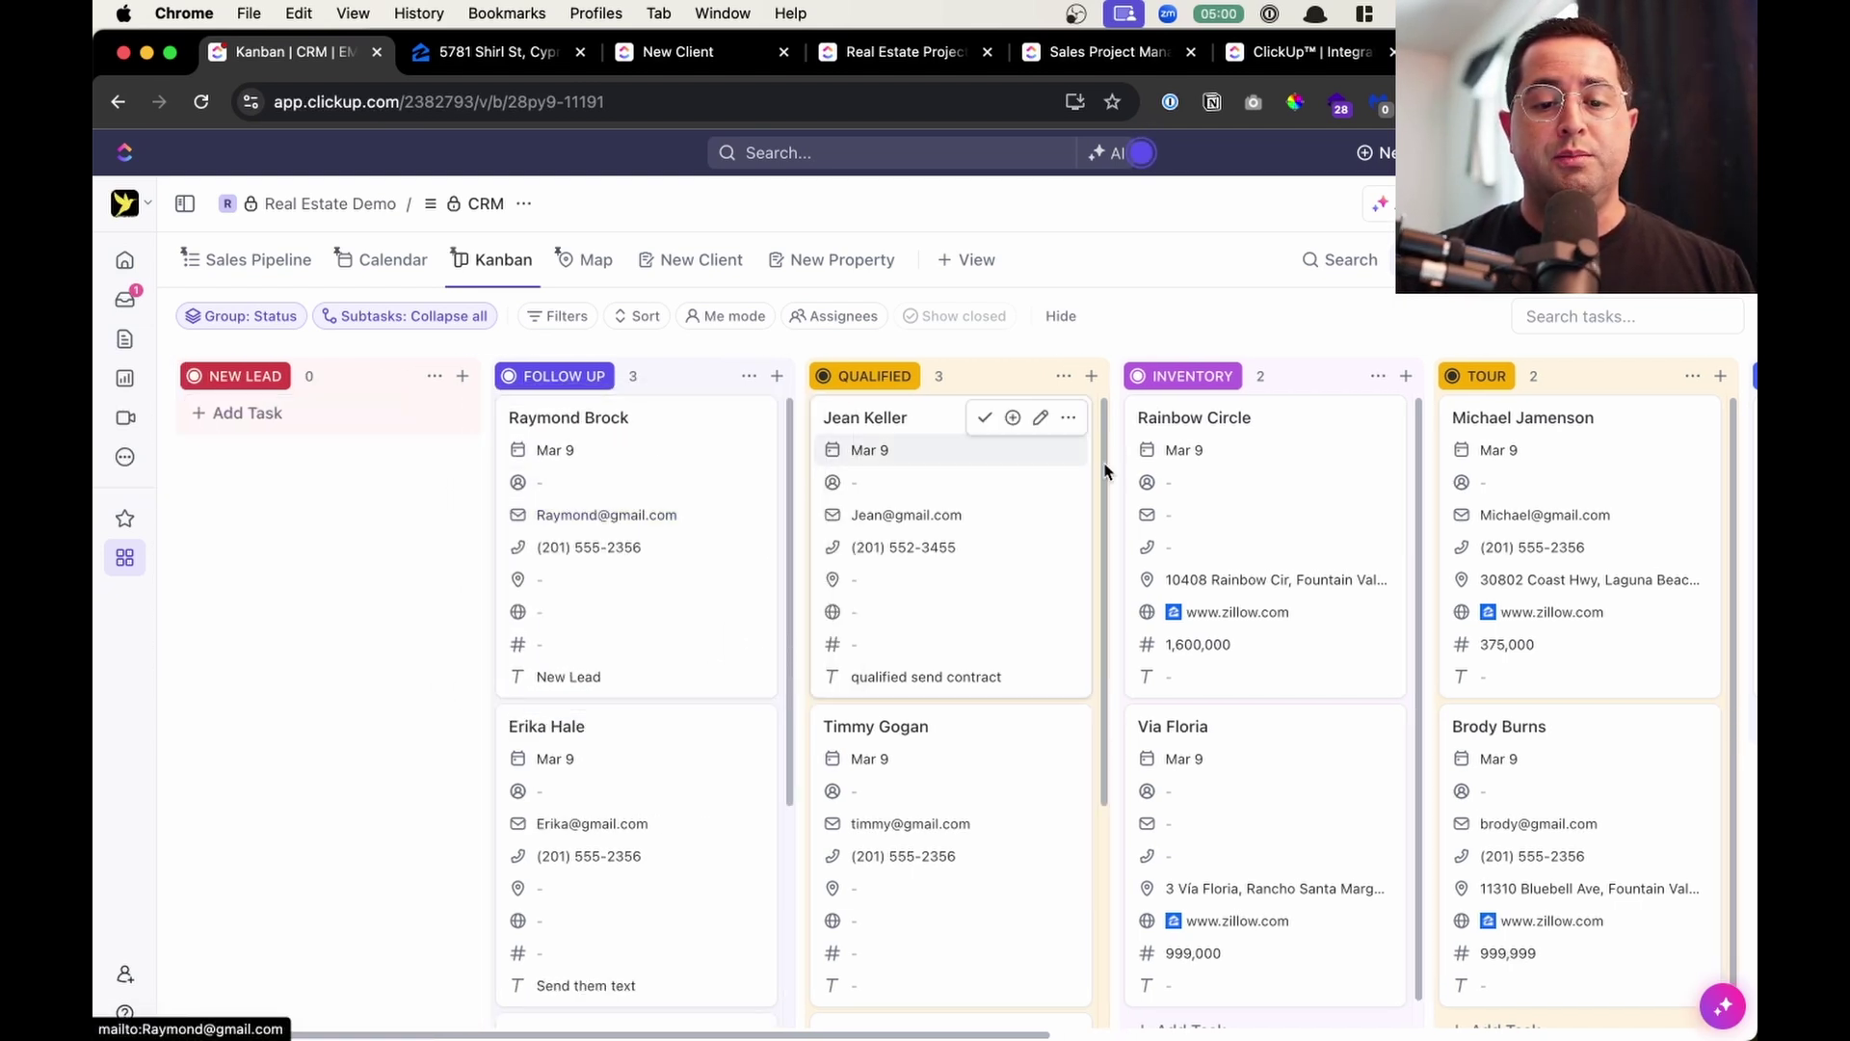
{"action": "scroll", "coordinate": [663, 441], "scroll_direction": "right", "scroll_amount": 3}
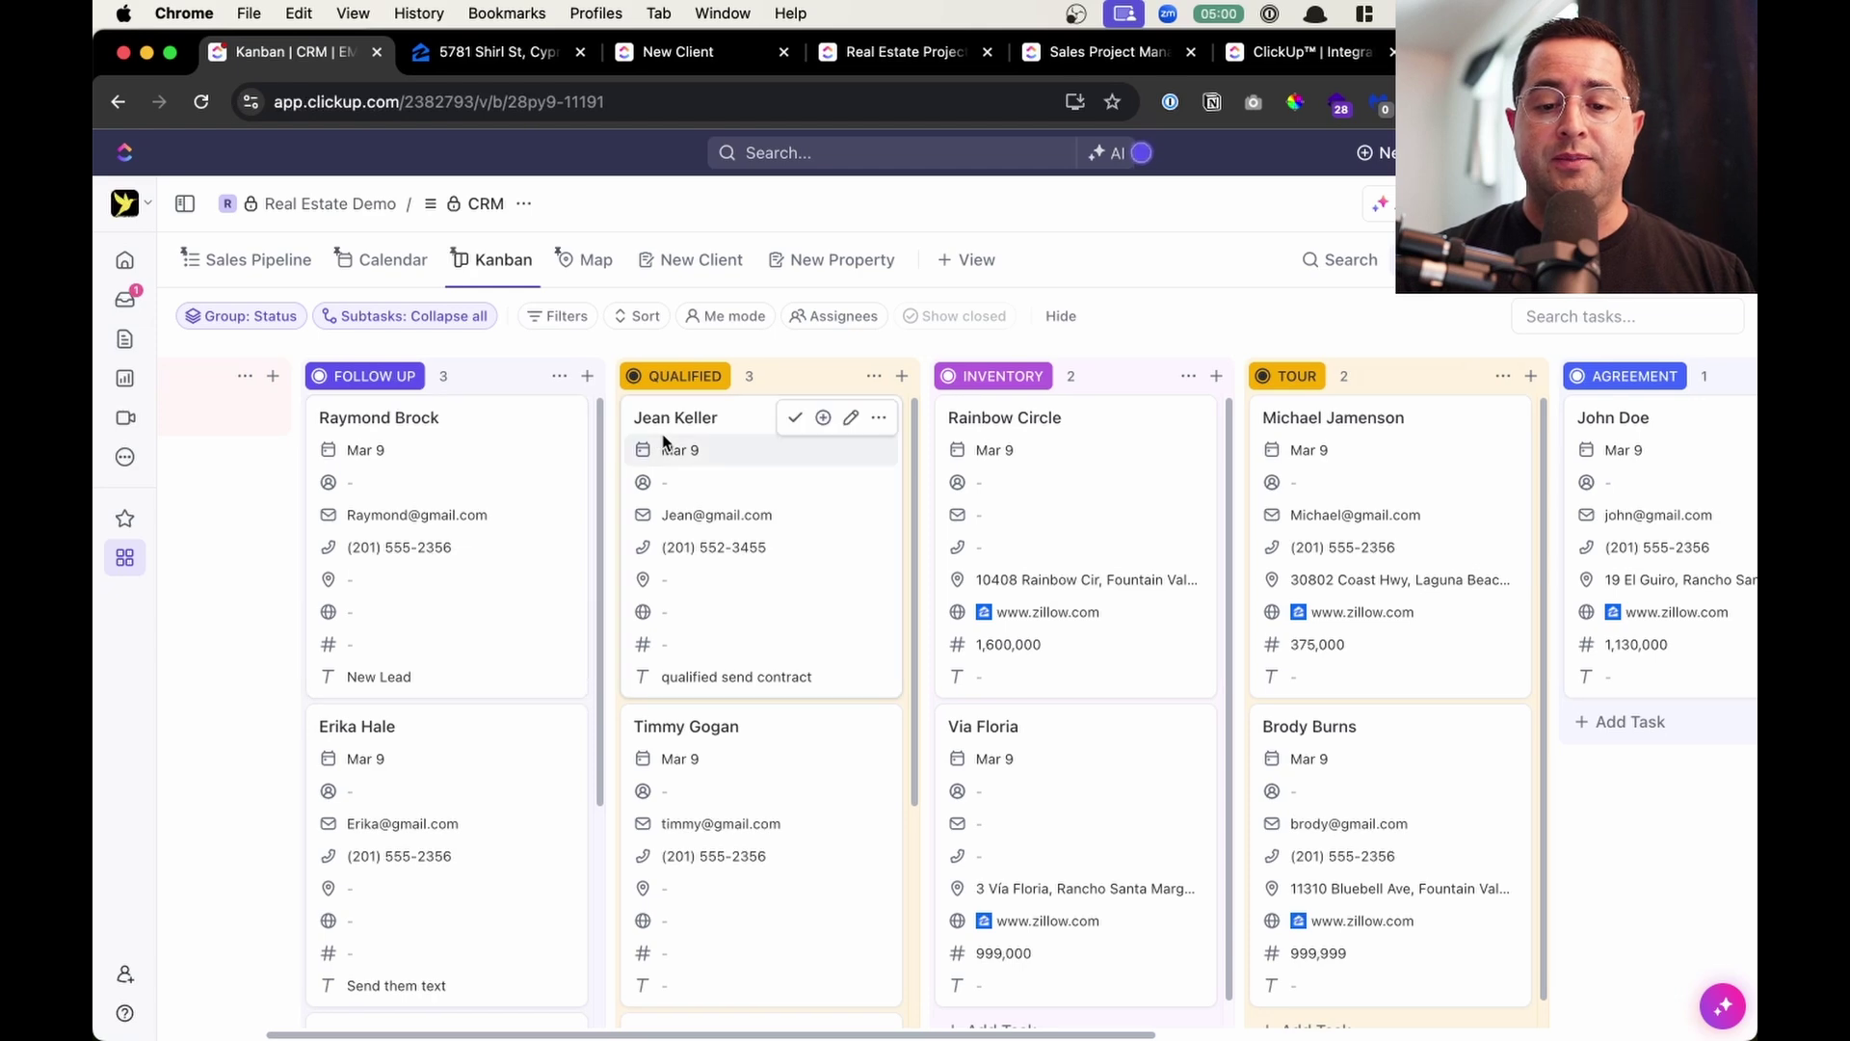
{"action": "scroll", "coordinate": [663, 441], "scroll_direction": "down", "scroll_amount": 5}
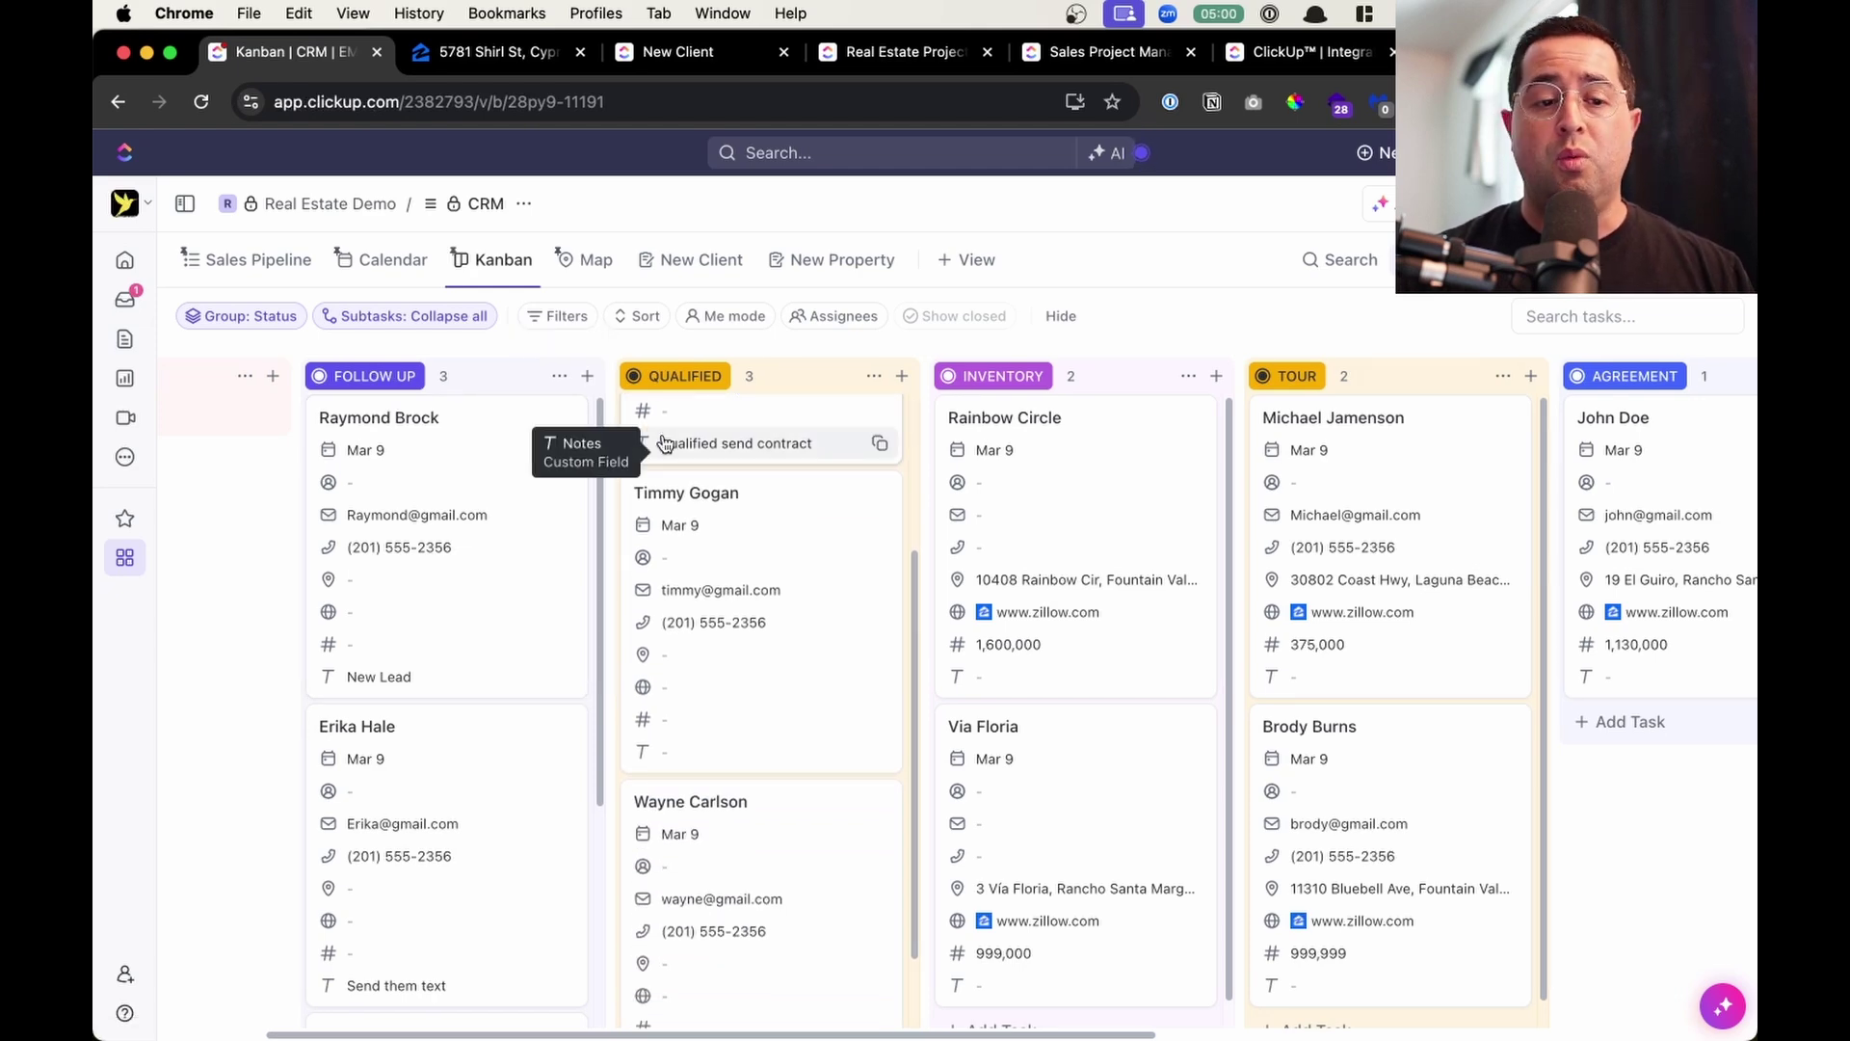
Show the CRM in the Map view and look over the pinned property locations between Cypress and Dana Point.
{"action": "left_click", "coordinate": [585, 260]}
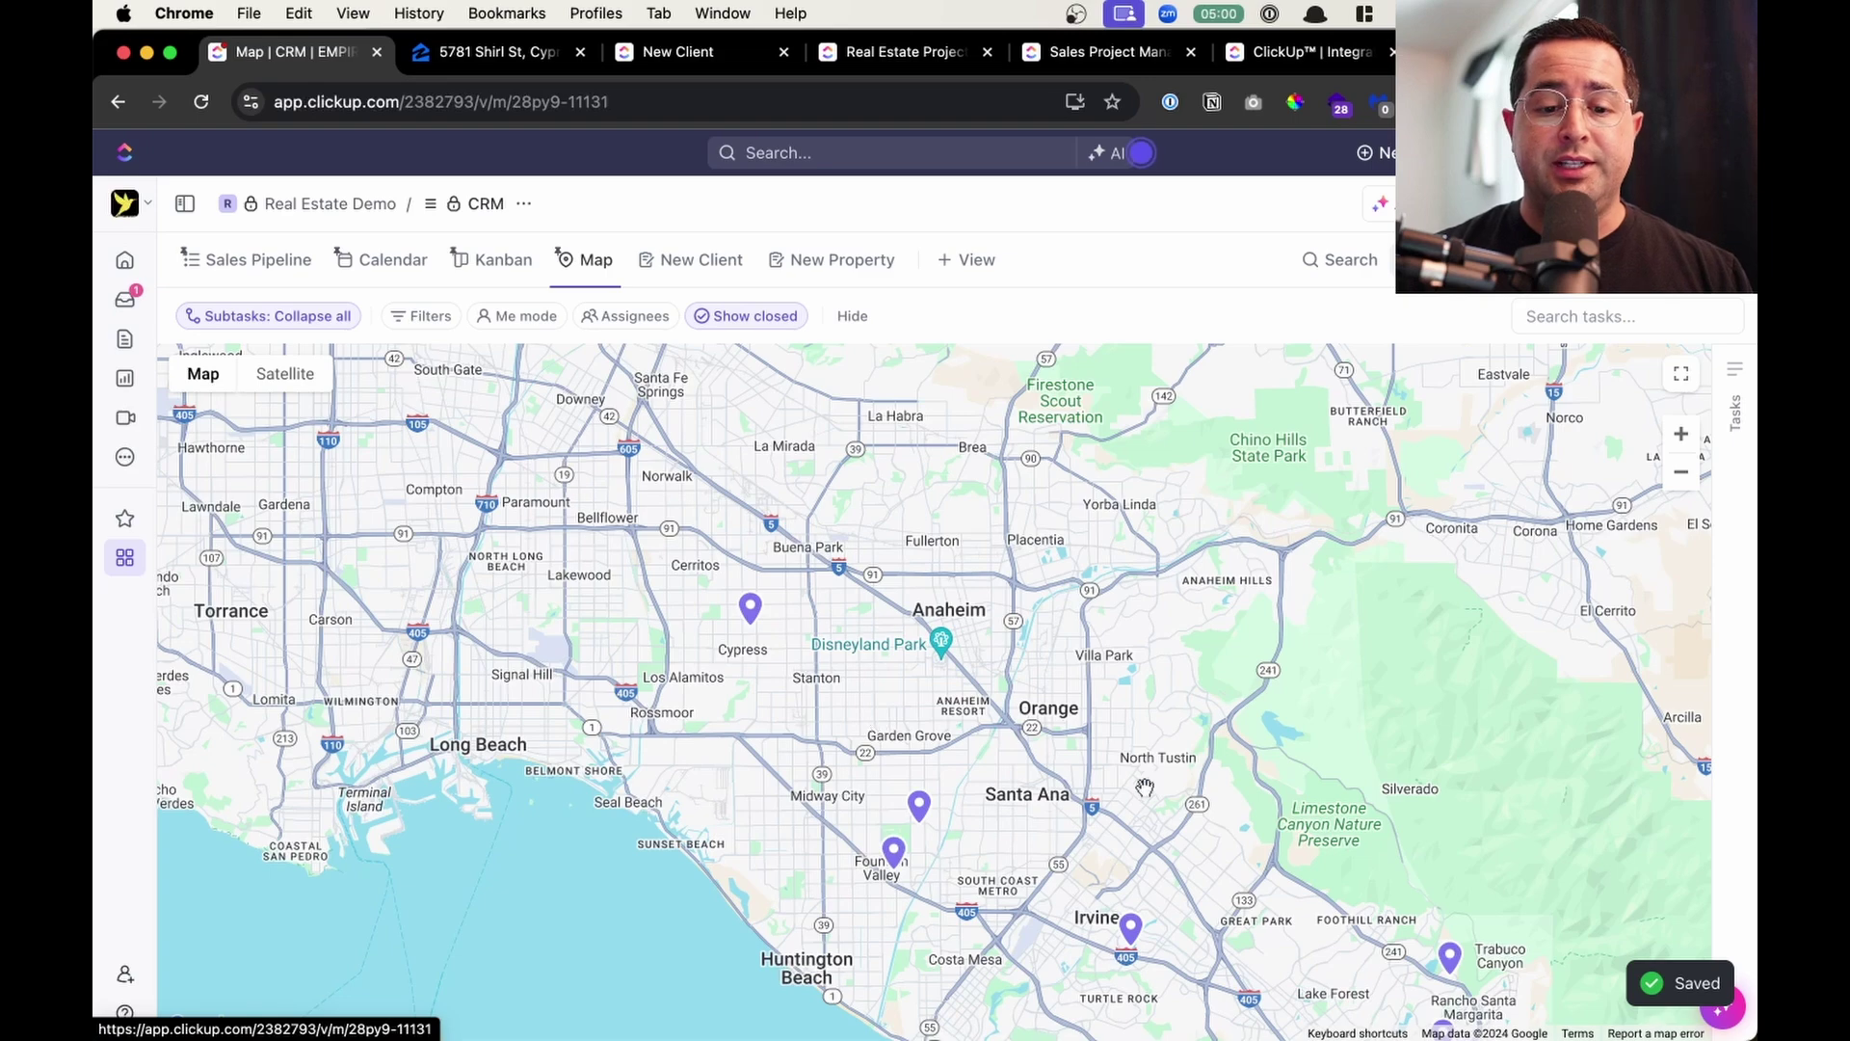
{"action": "scroll", "coordinate": [949, 798], "scroll_direction": "down", "scroll_amount": 3}
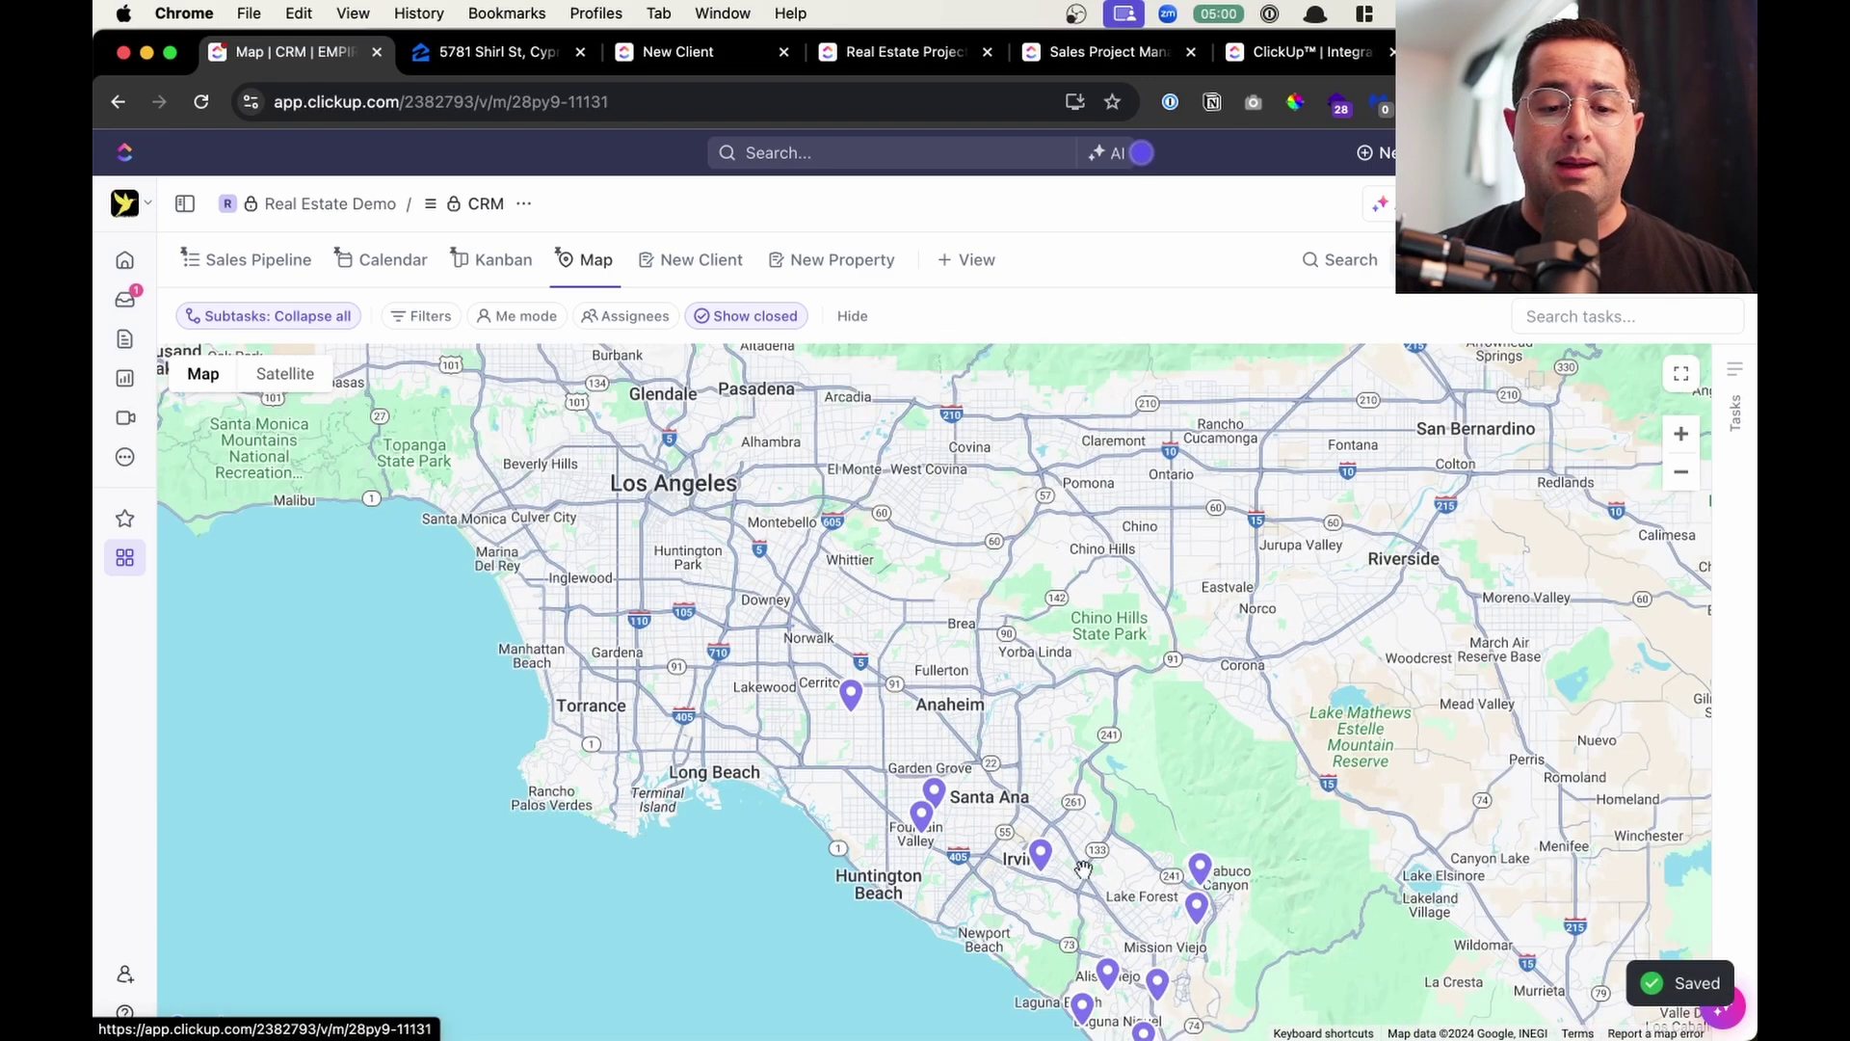
{"action": "left_click_drag", "start_coordinate": [1086, 873], "coordinate": [1027, 829]}
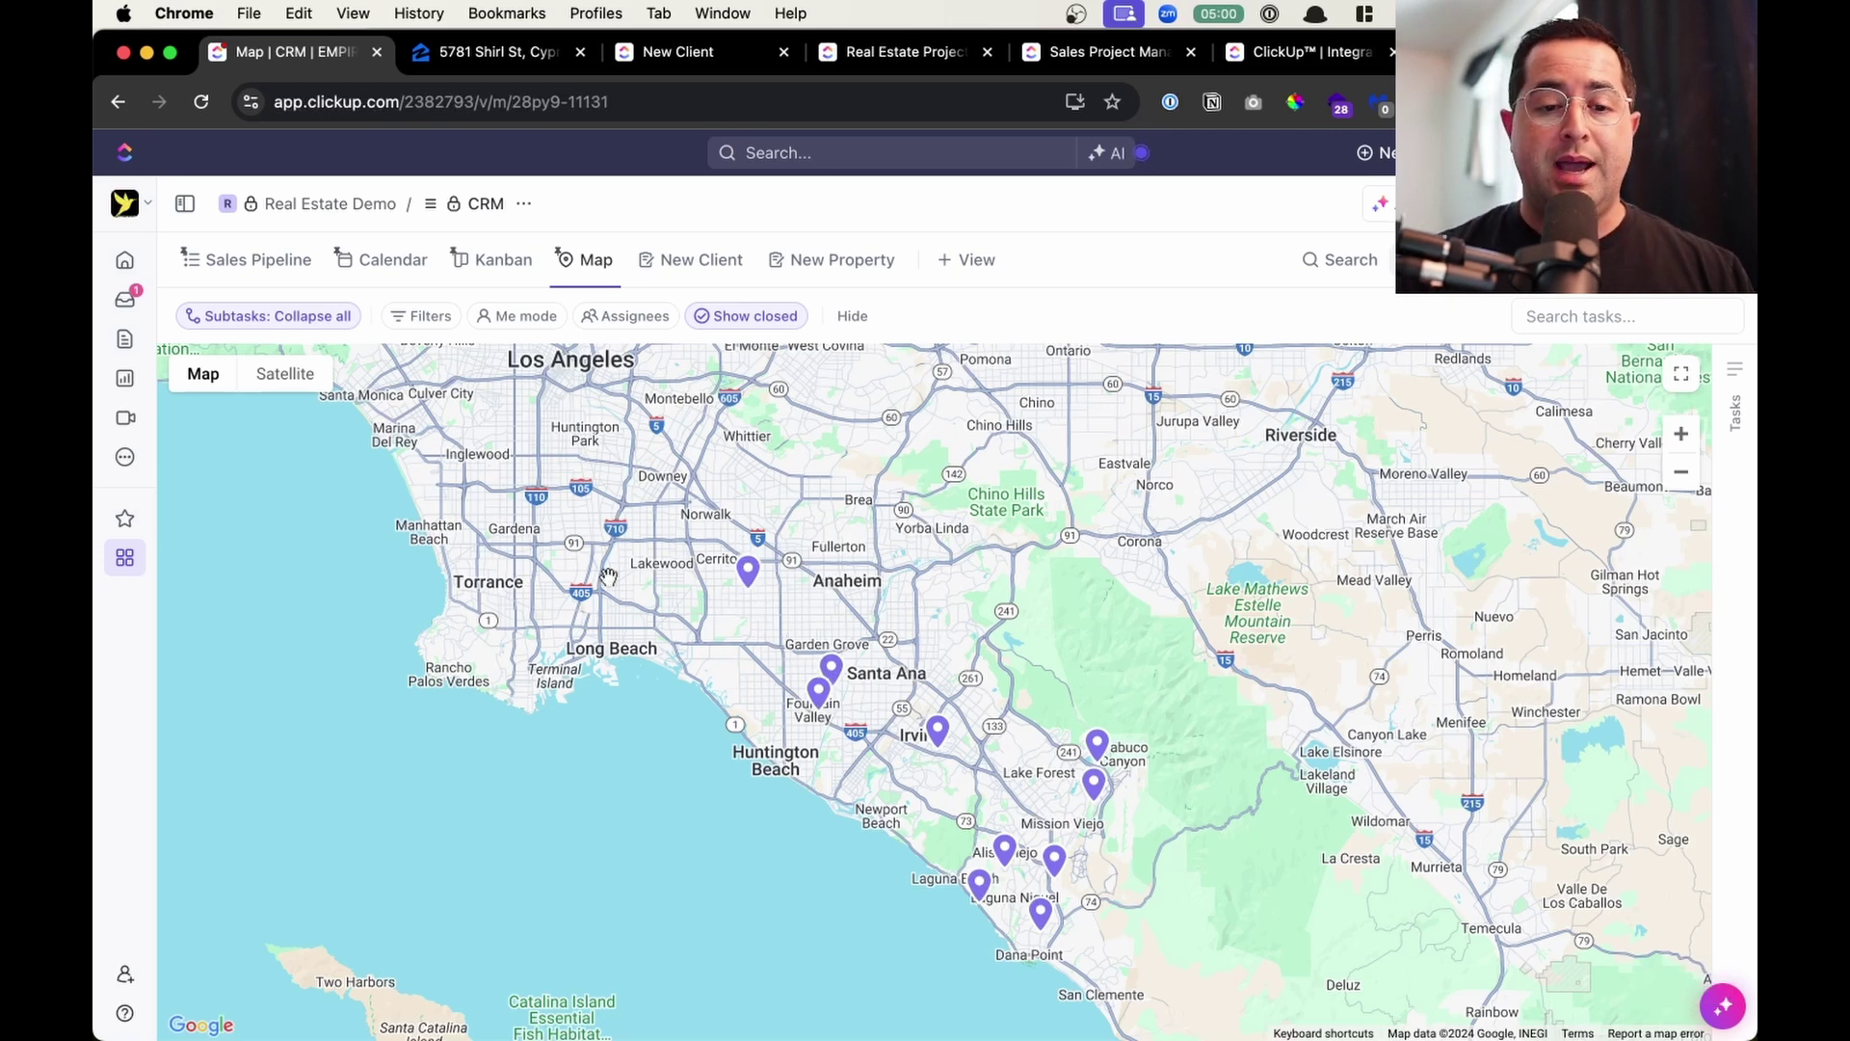
Review the New Client form in the CRM and on its public page, and return to the CRM to view the New Property form.
{"action": "left_click", "coordinate": [703, 261]}
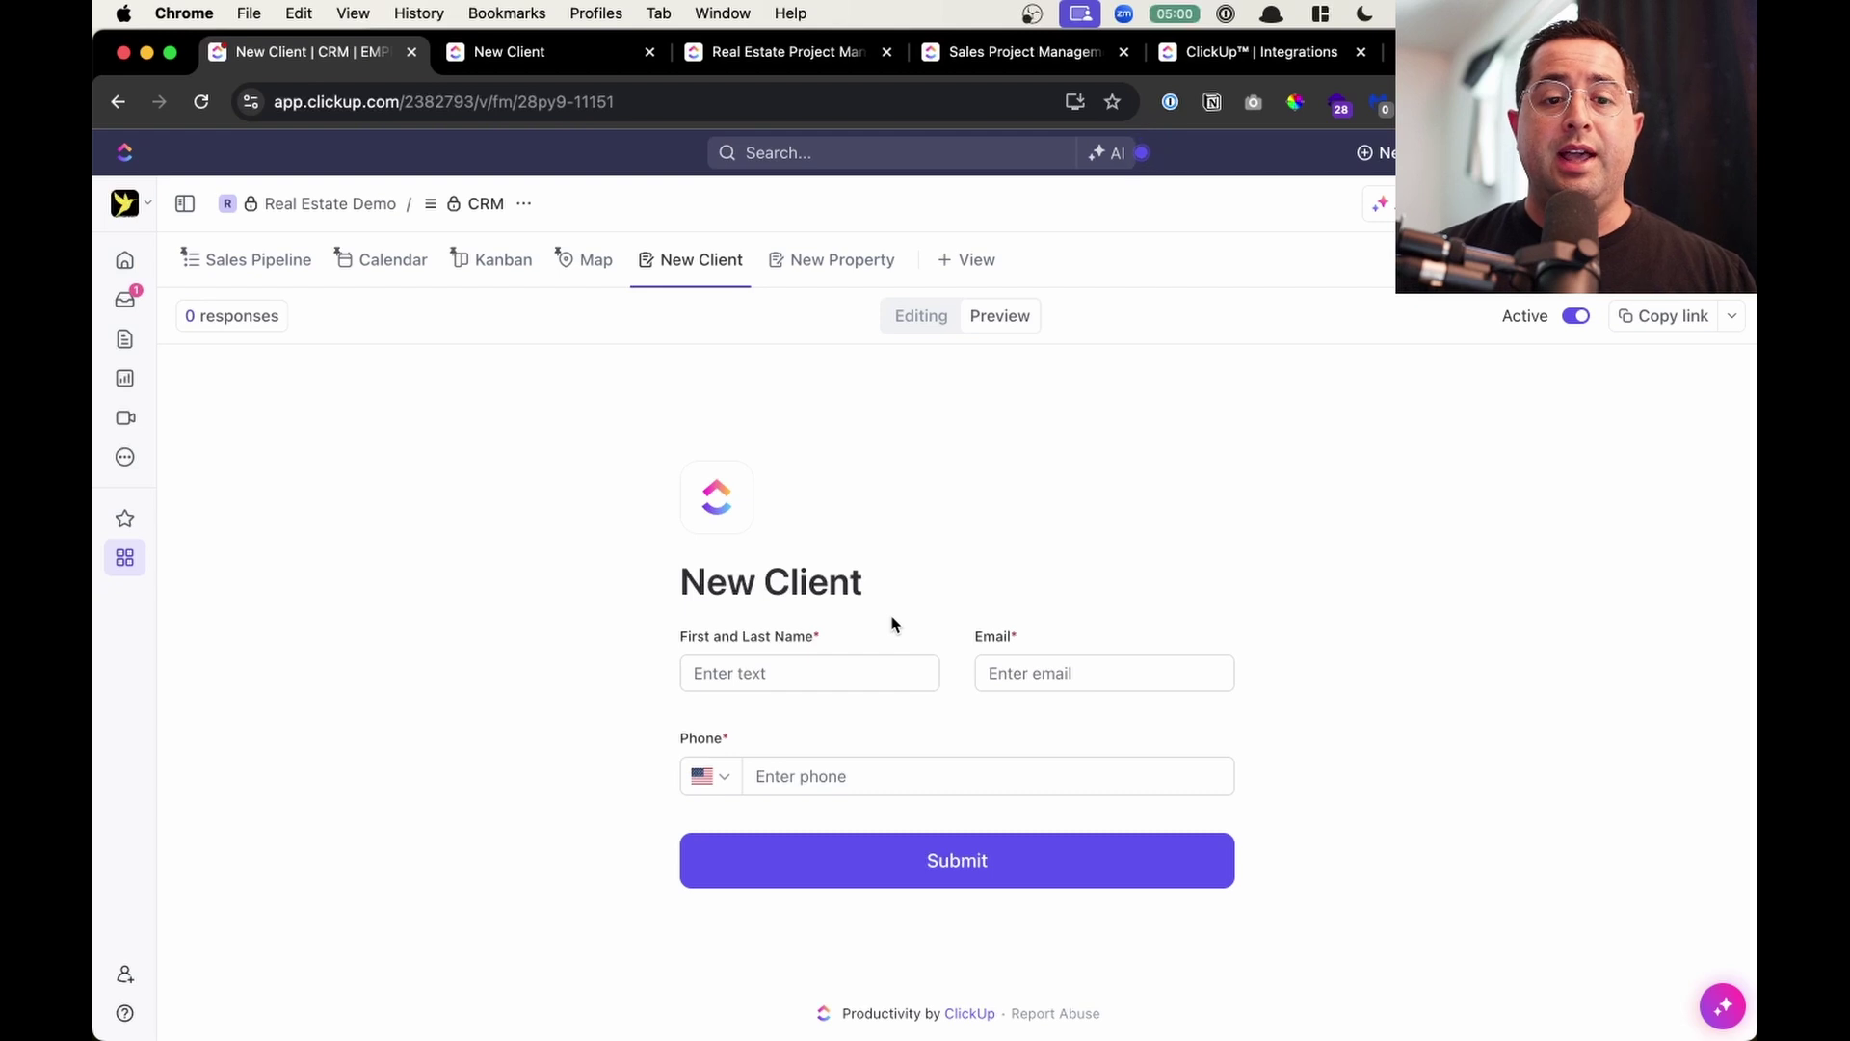
{"action": "left_click", "coordinate": [628, 46]}
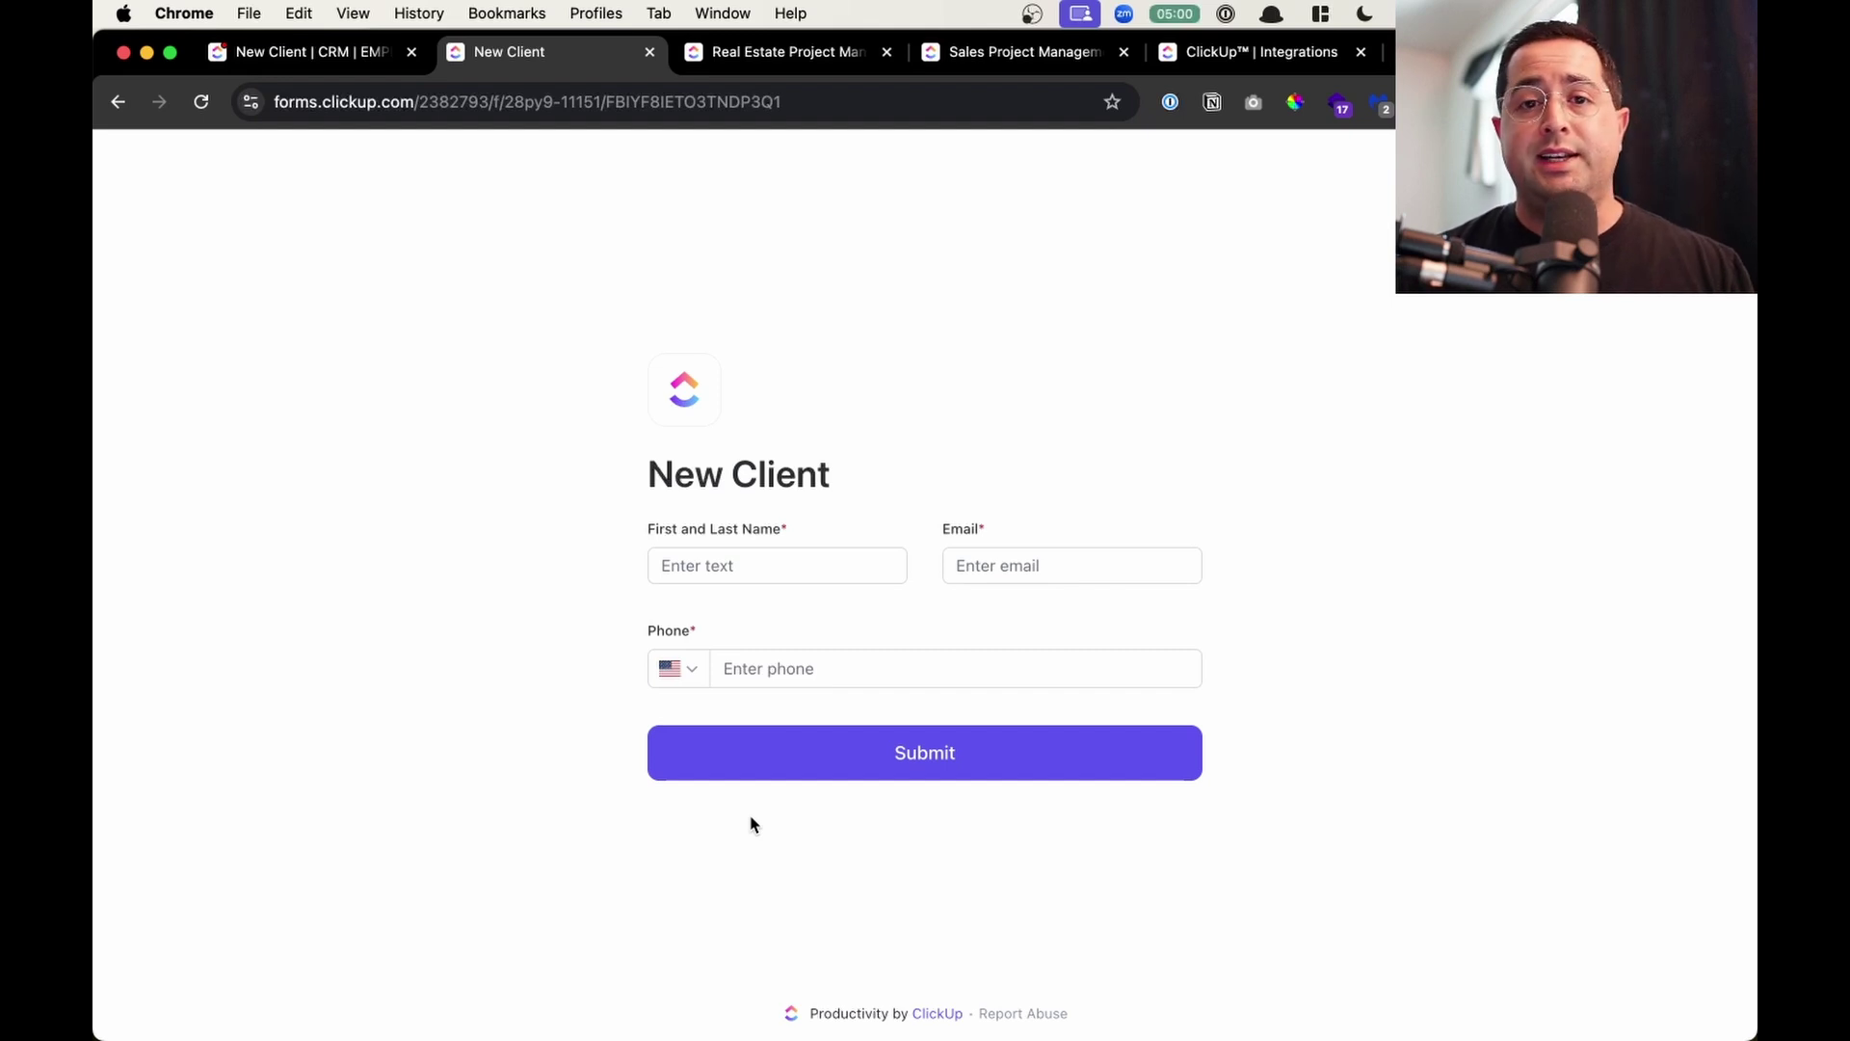
{"action": "key", "text": "ctrl+shift+Tab"}
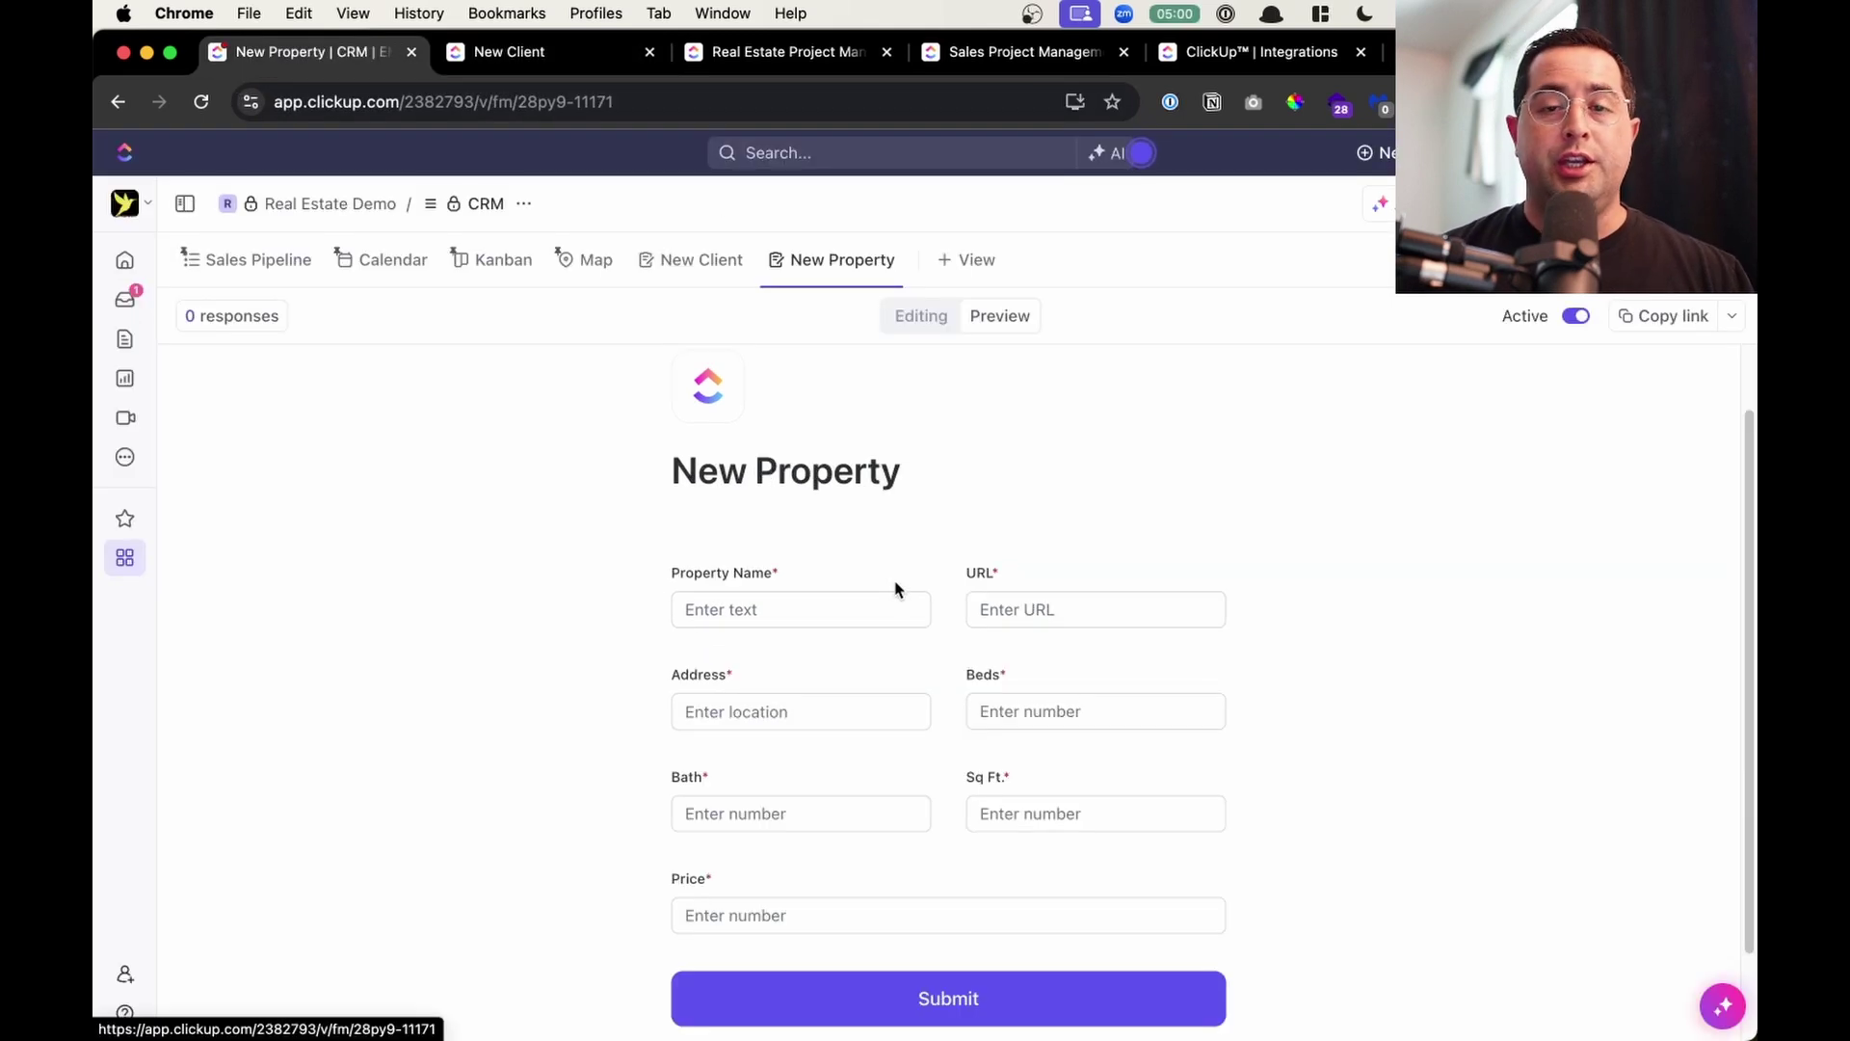